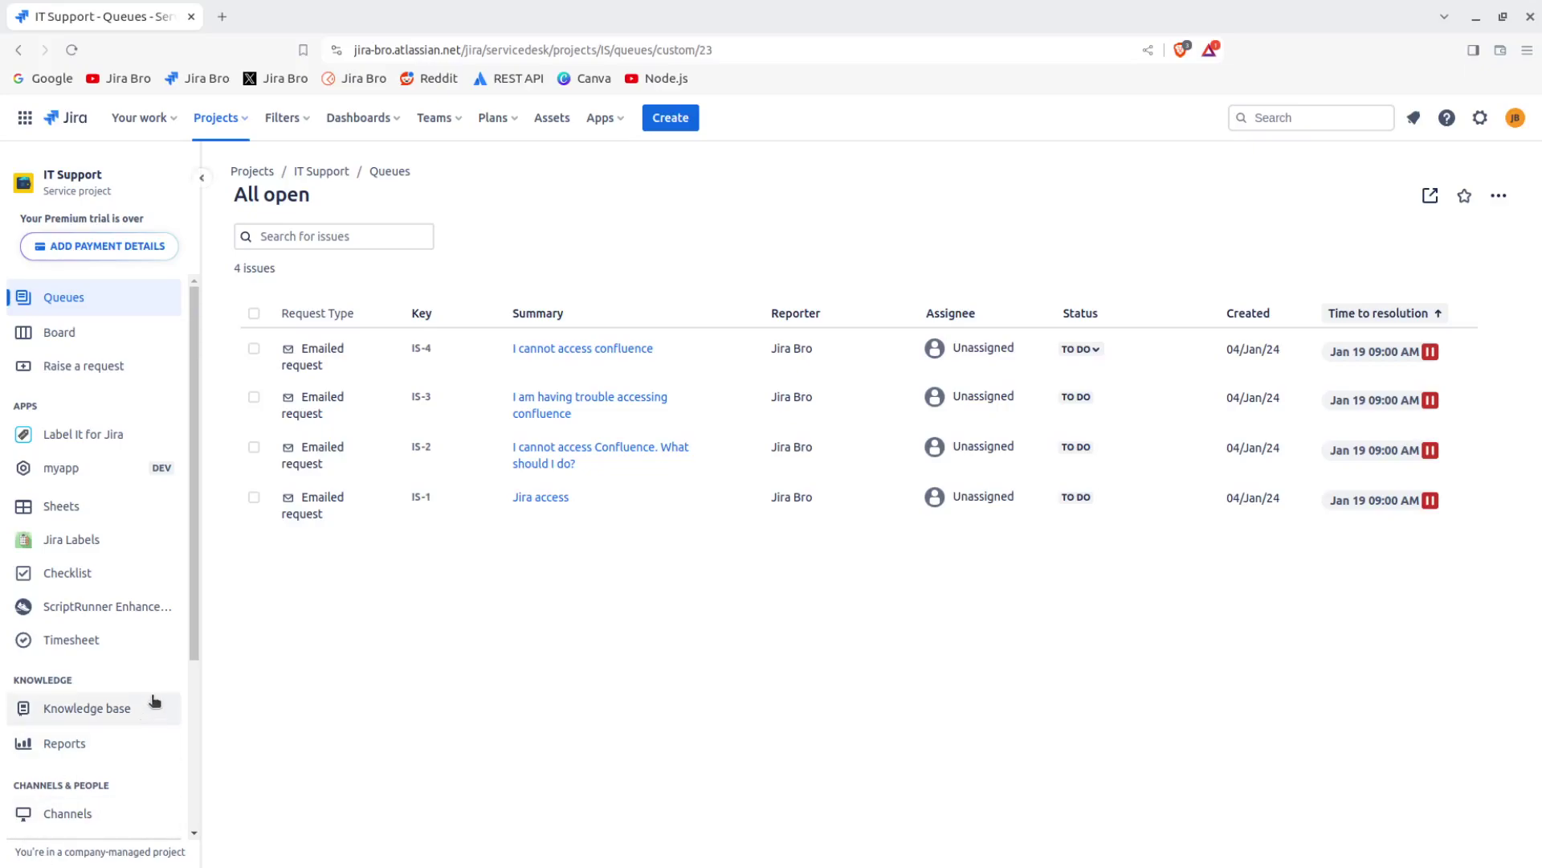
# Step: Open the IT Support project's Customers page and bring up the form for adding customers
pyautogui.scroll(-3, 155, 701)
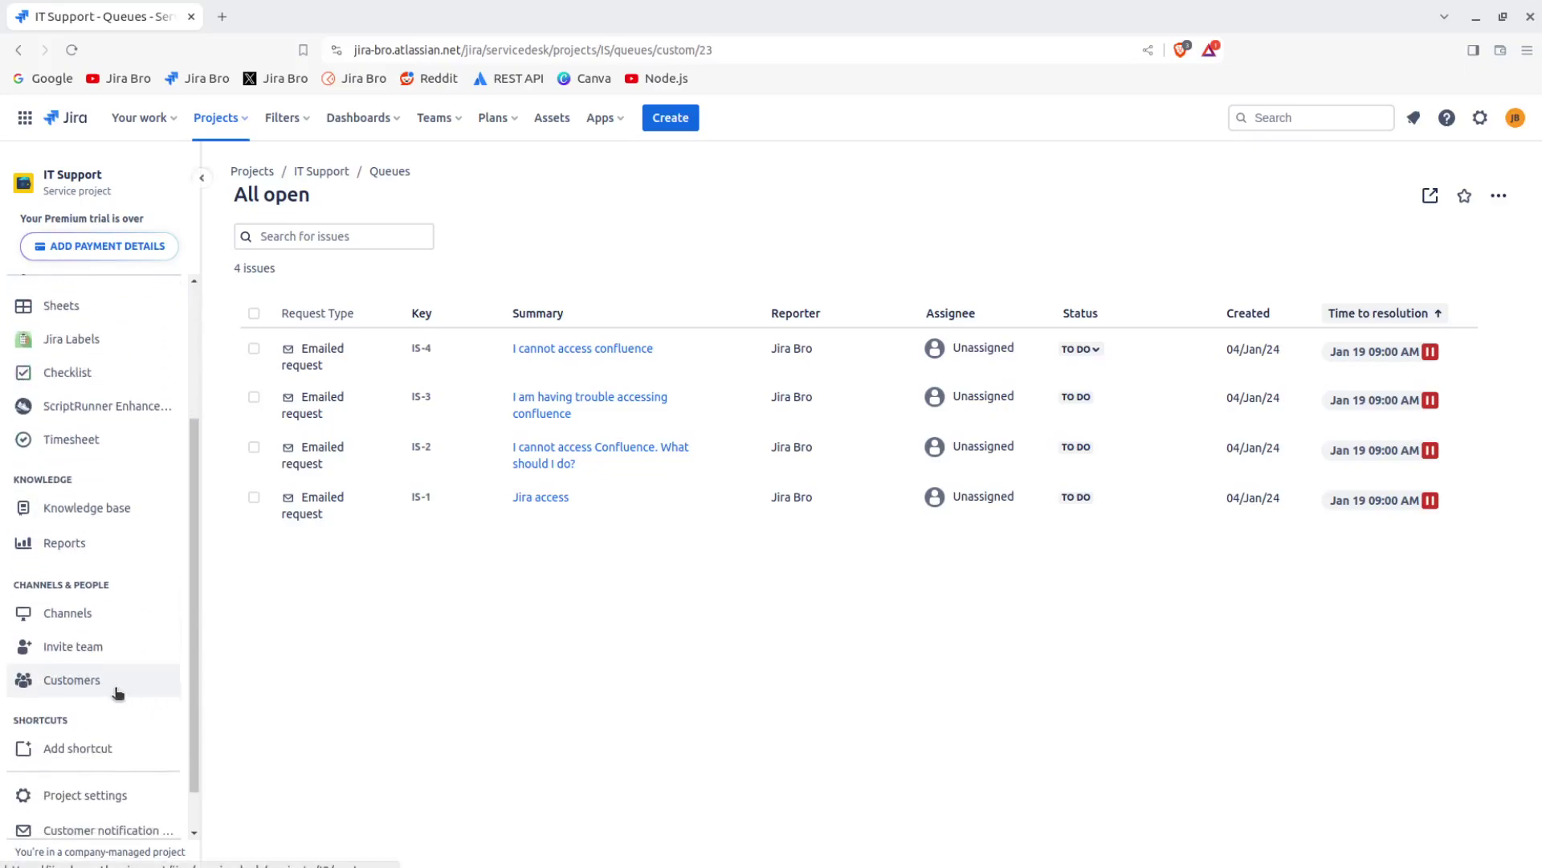
pyautogui.click(78, 680)
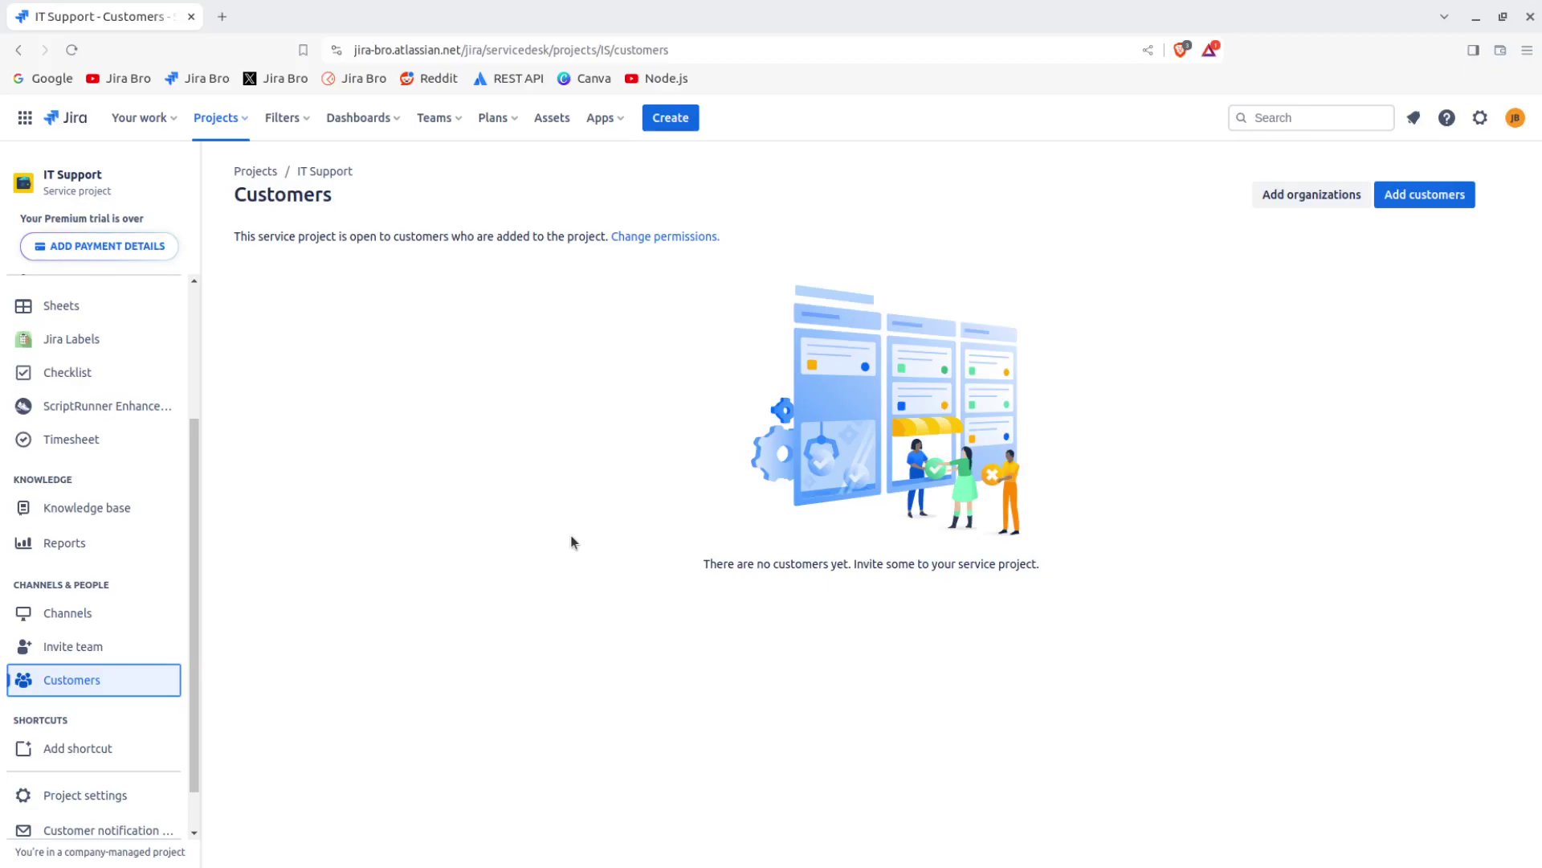
pyautogui.click(1454, 190)
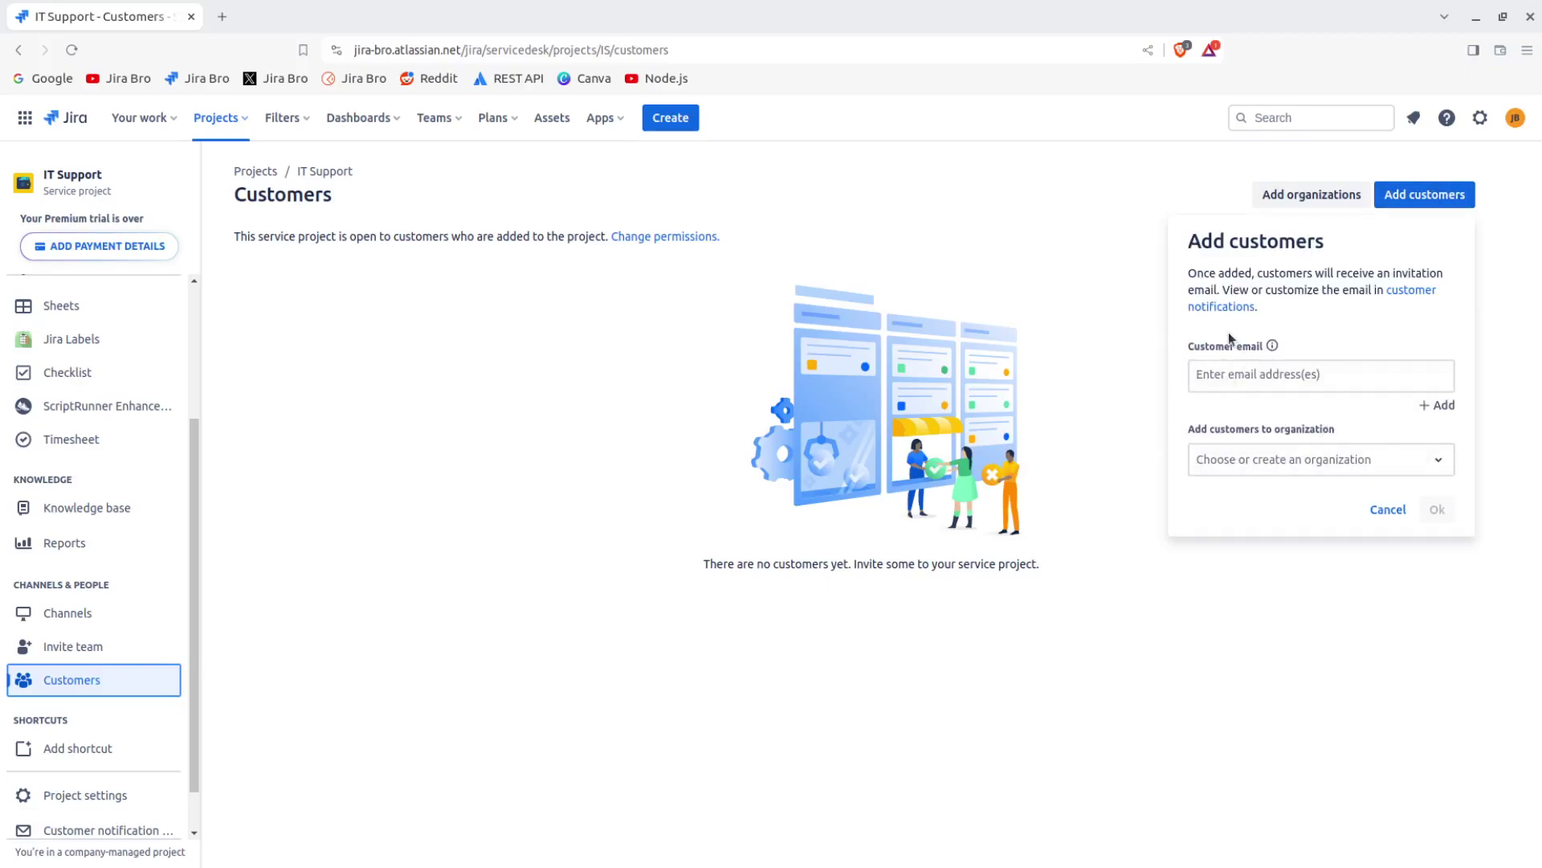
pyautogui.moveTo(1188, 346); pyautogui.dragTo(1290, 347)
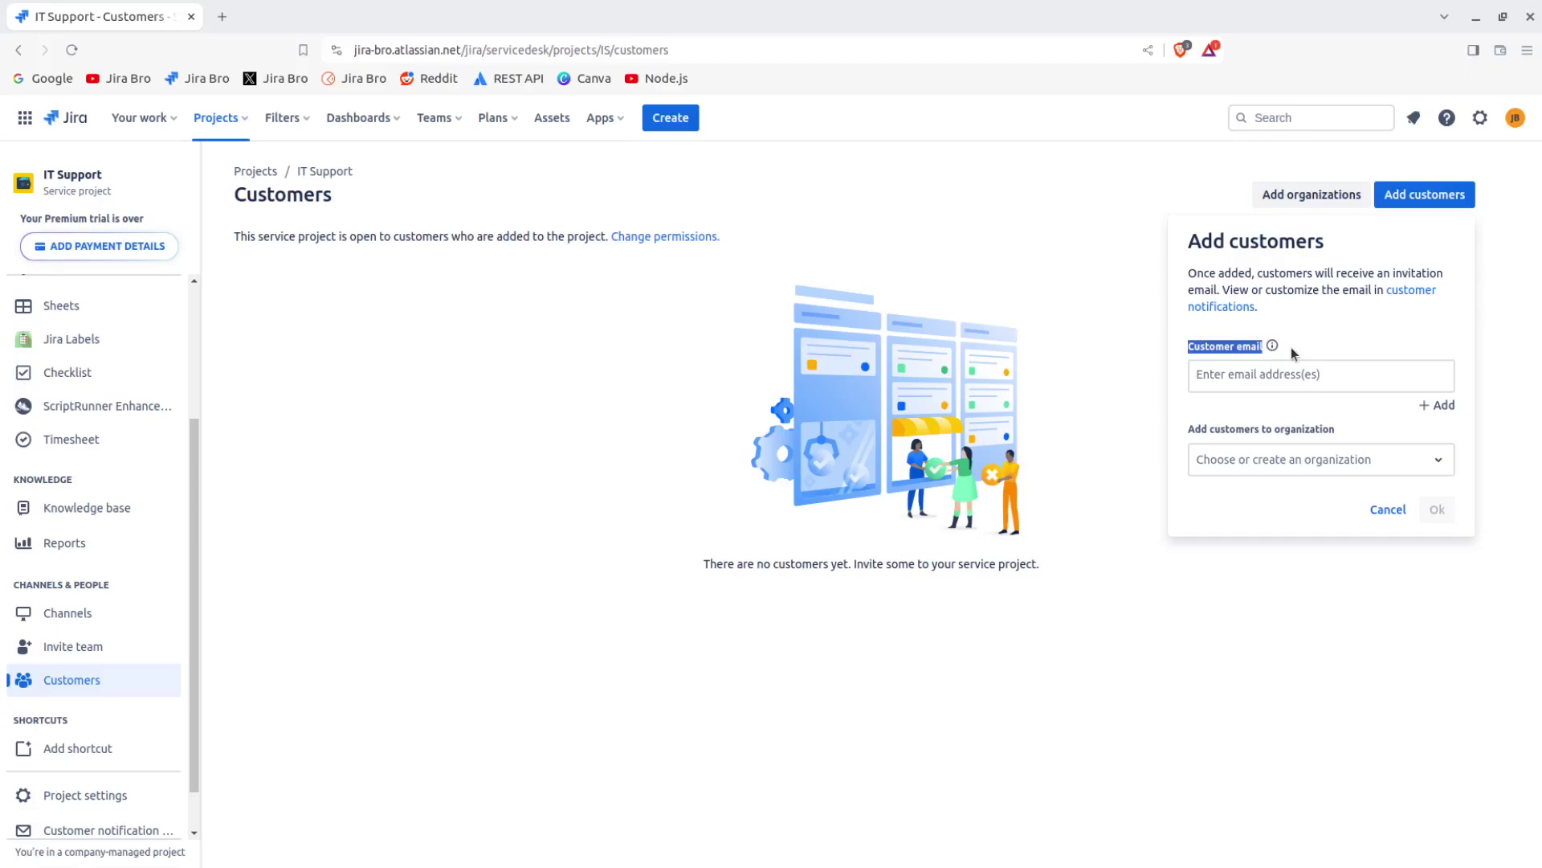
pyautogui.click(1290, 347)
# Step: Try entering "jira" as a new organization in the form for adding customers
pyautogui.click(1261, 459)
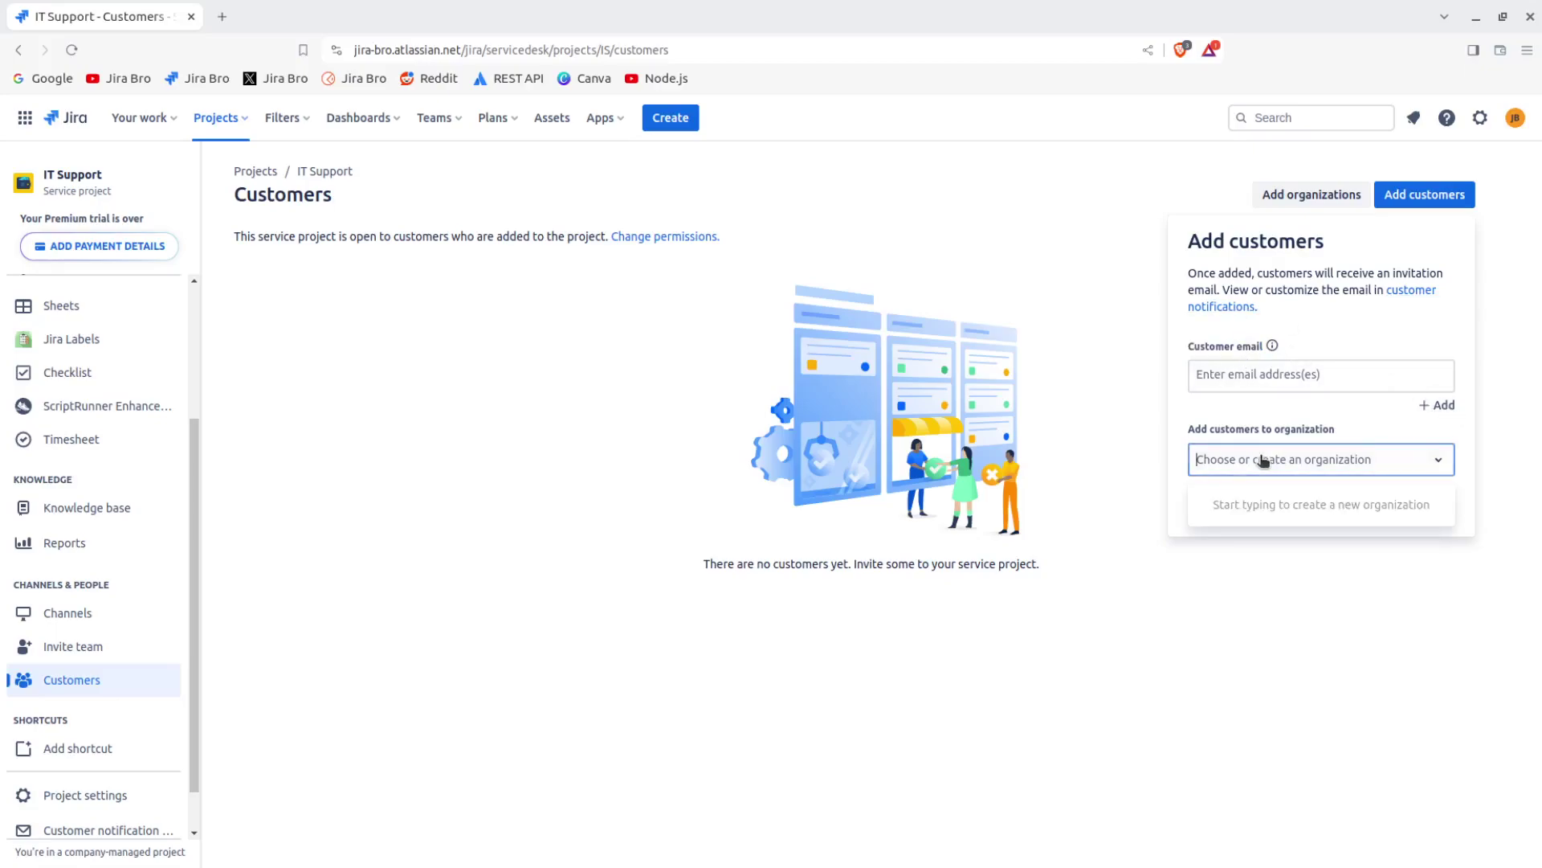
pyautogui.click(1263, 459)
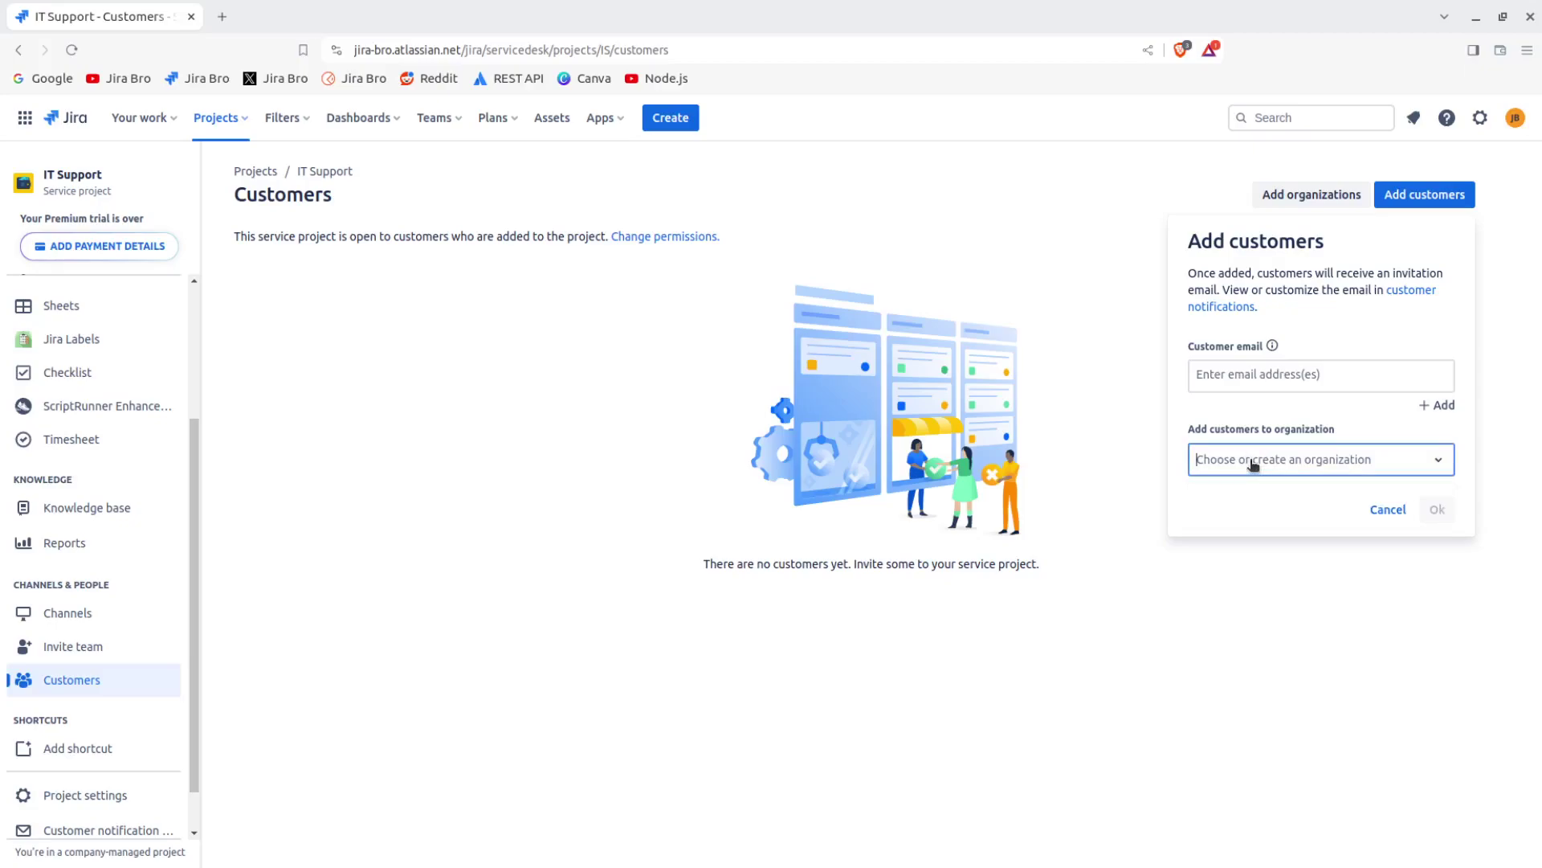
pyautogui.click(1254, 466)
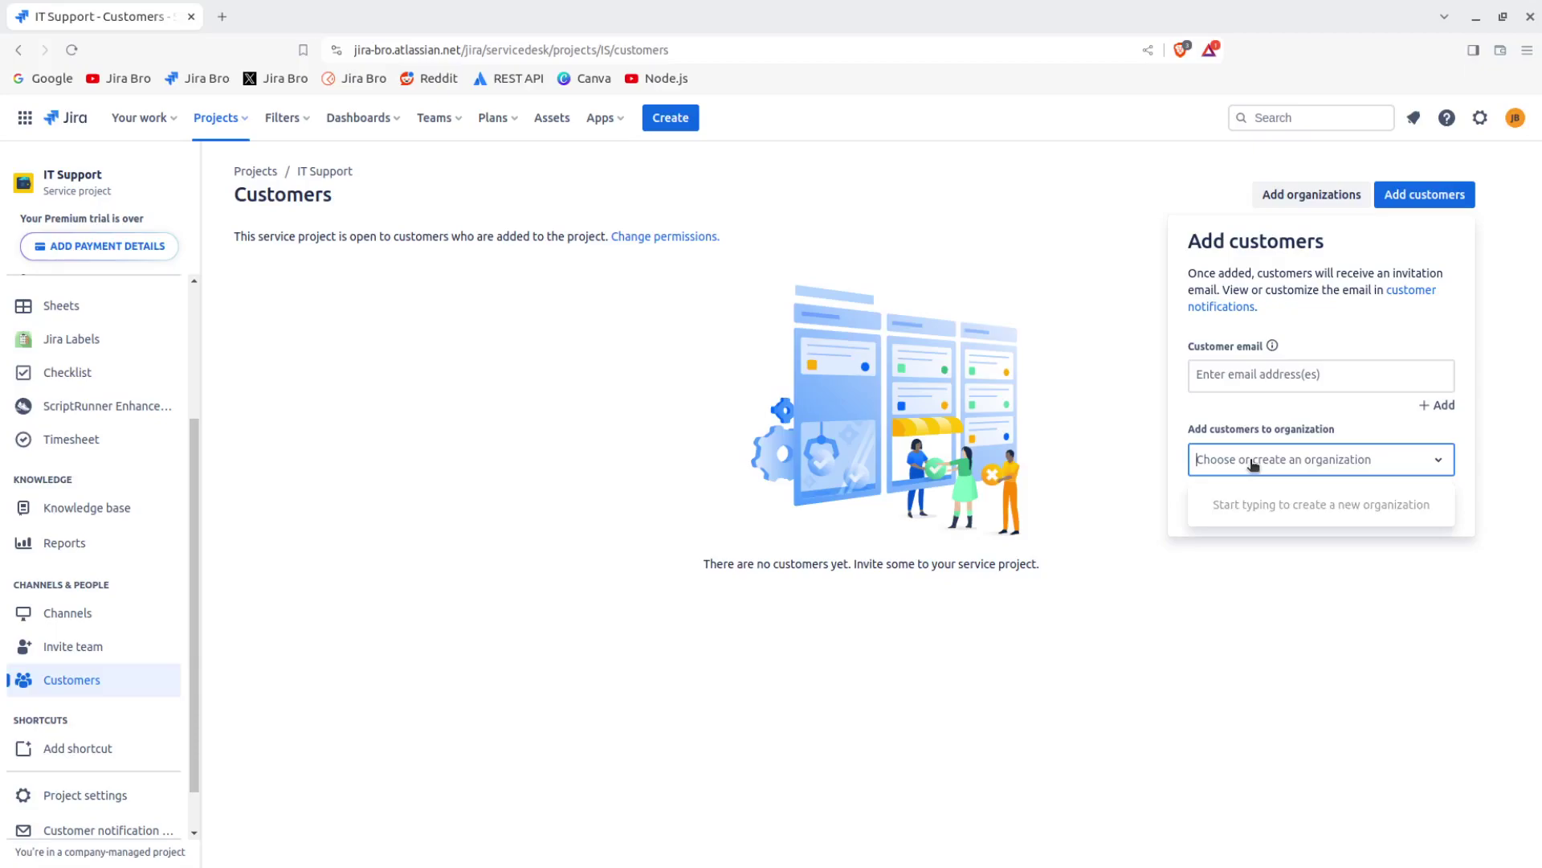
pyautogui.write('ji')
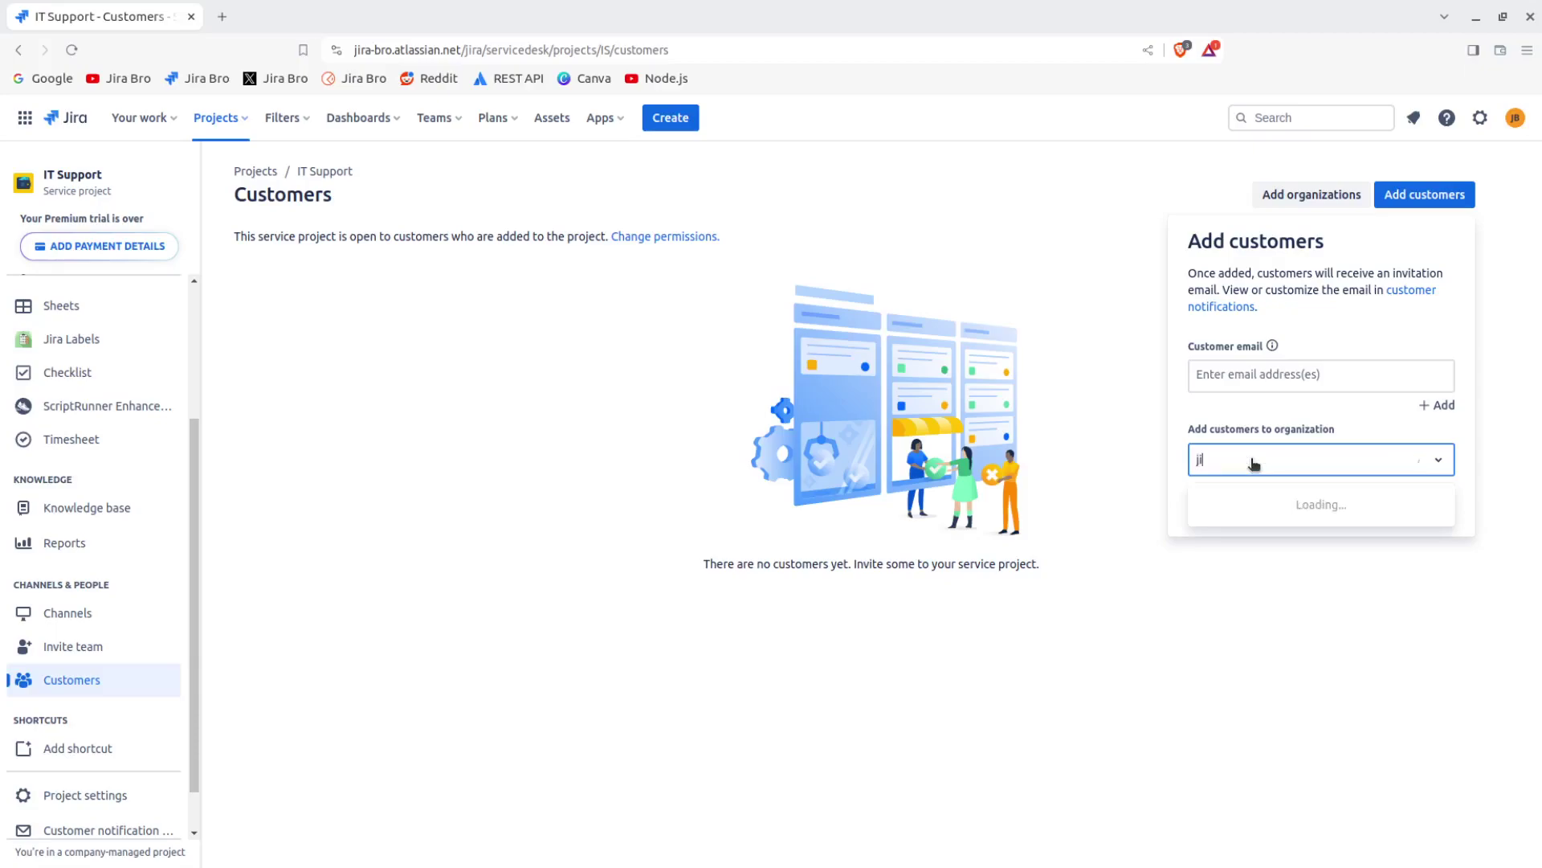
pyautogui.write('ra')
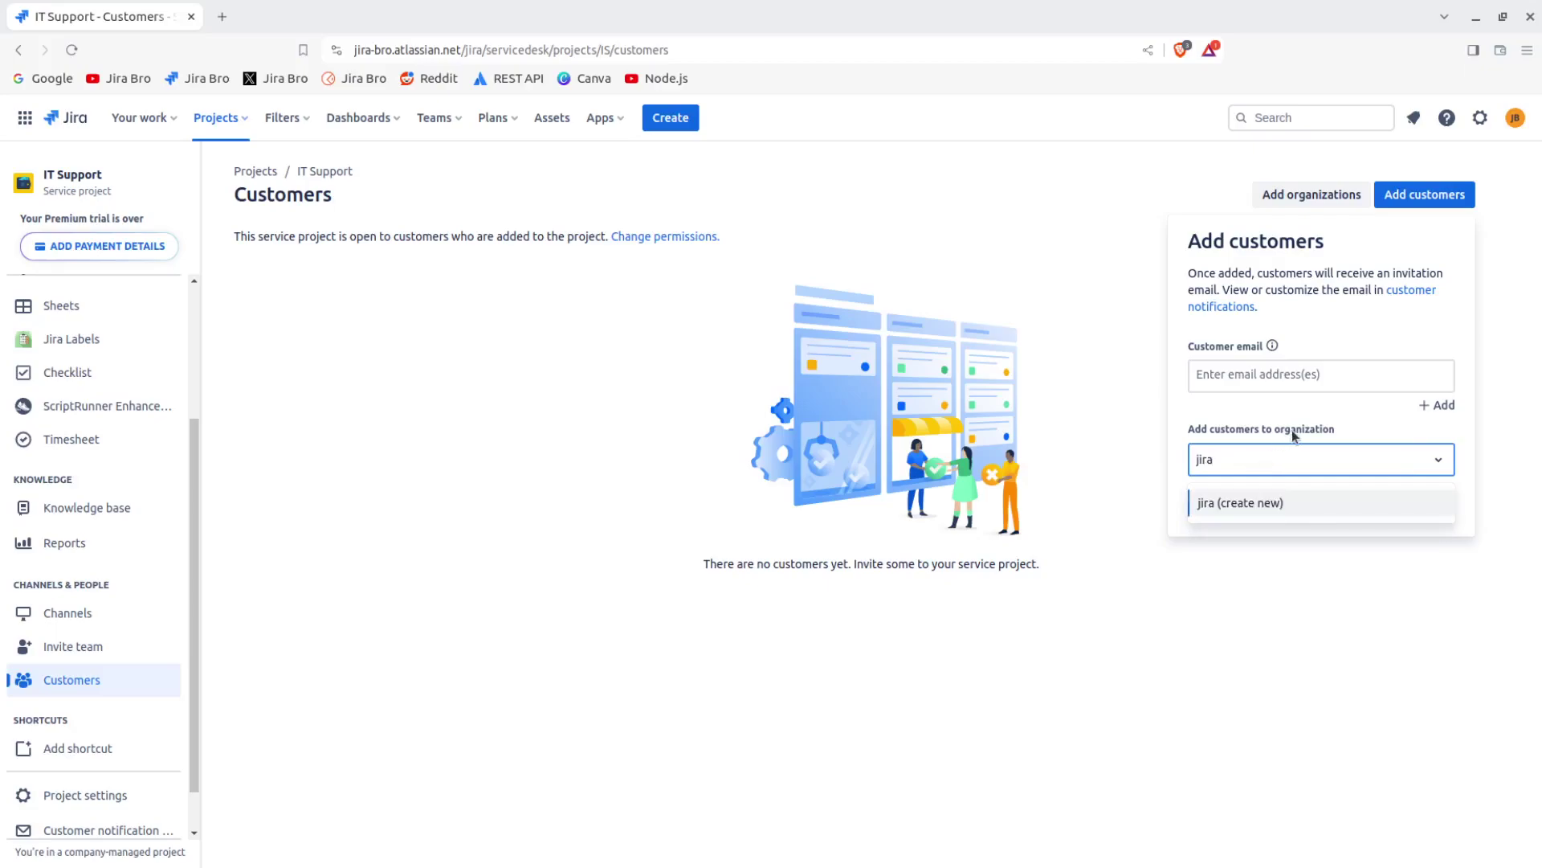
pyautogui.click(1438, 457)
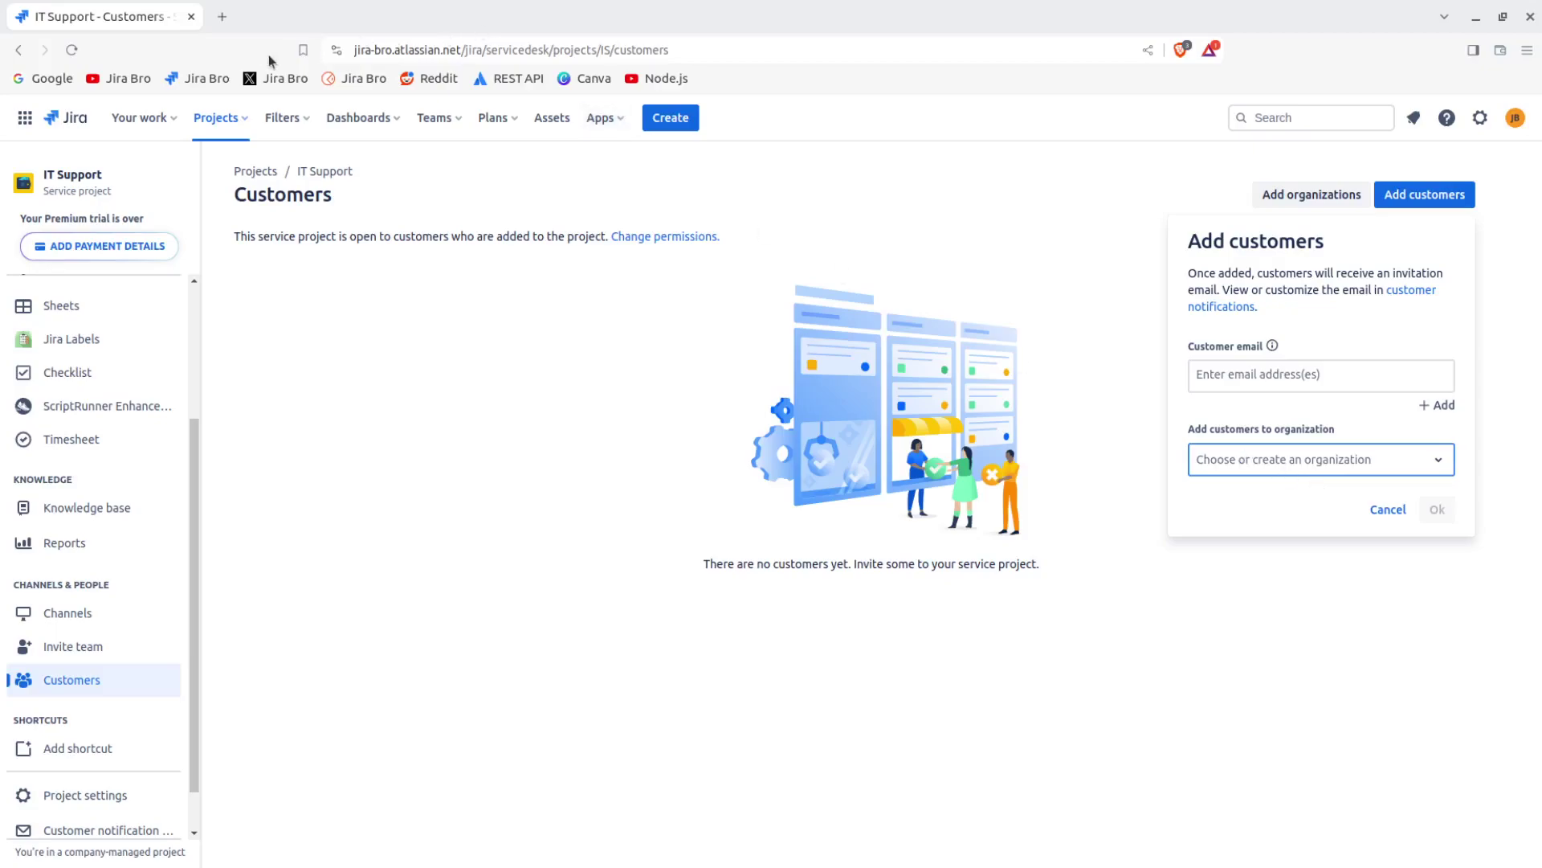
# Step: Visit admin.atlassian.com in a separate browser tab to view the available organizations, and close that tab
pyautogui.click(220, 22)
pyautogui.write('adnu')
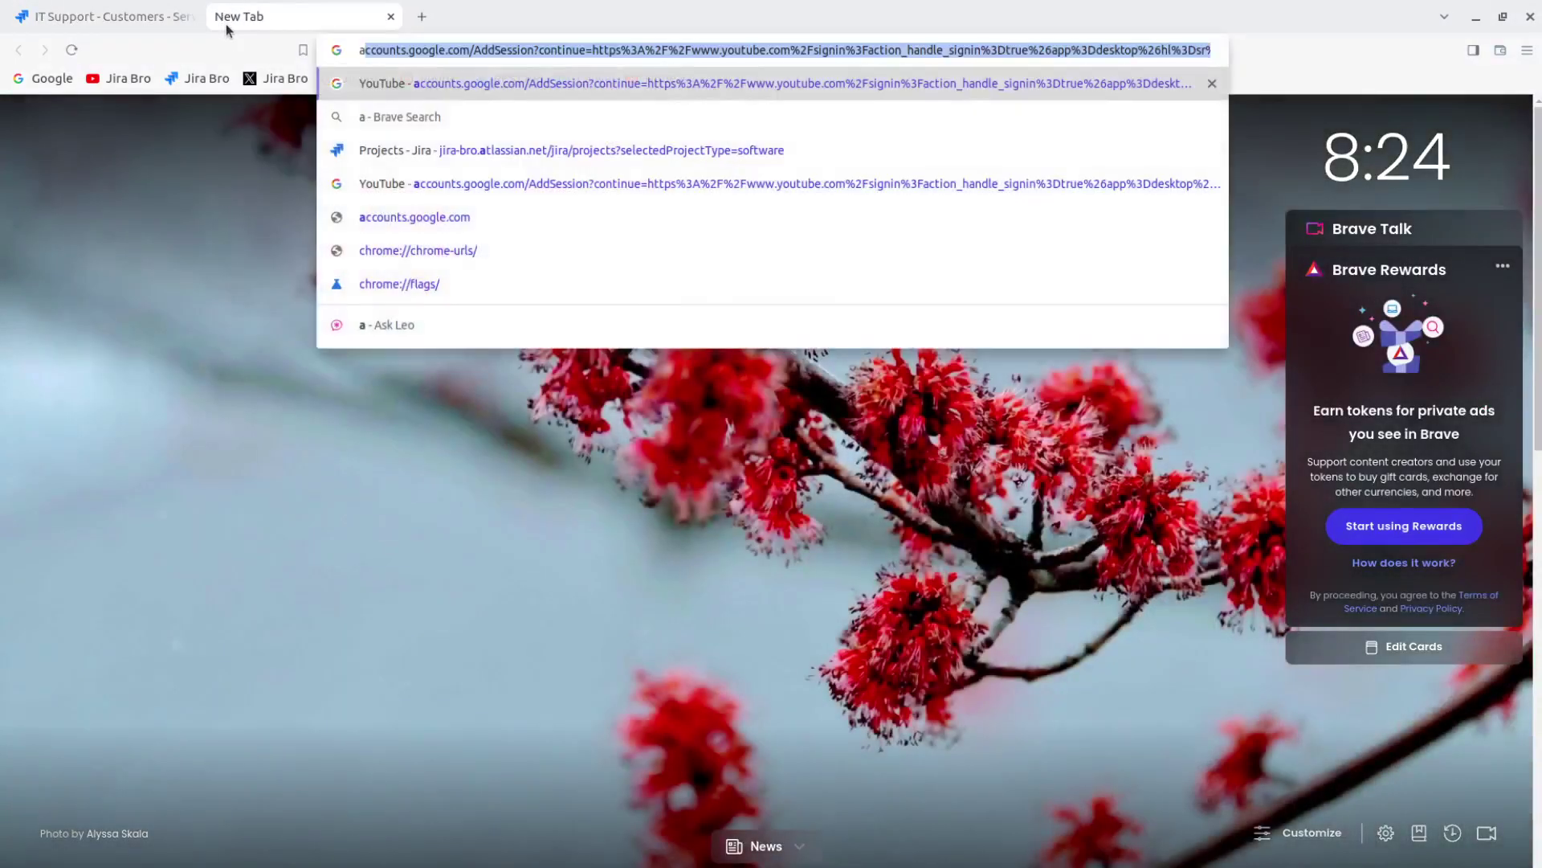
pyautogui.press('BackSpace')
pyautogui.press('BackSpace')
pyautogui.write('min')
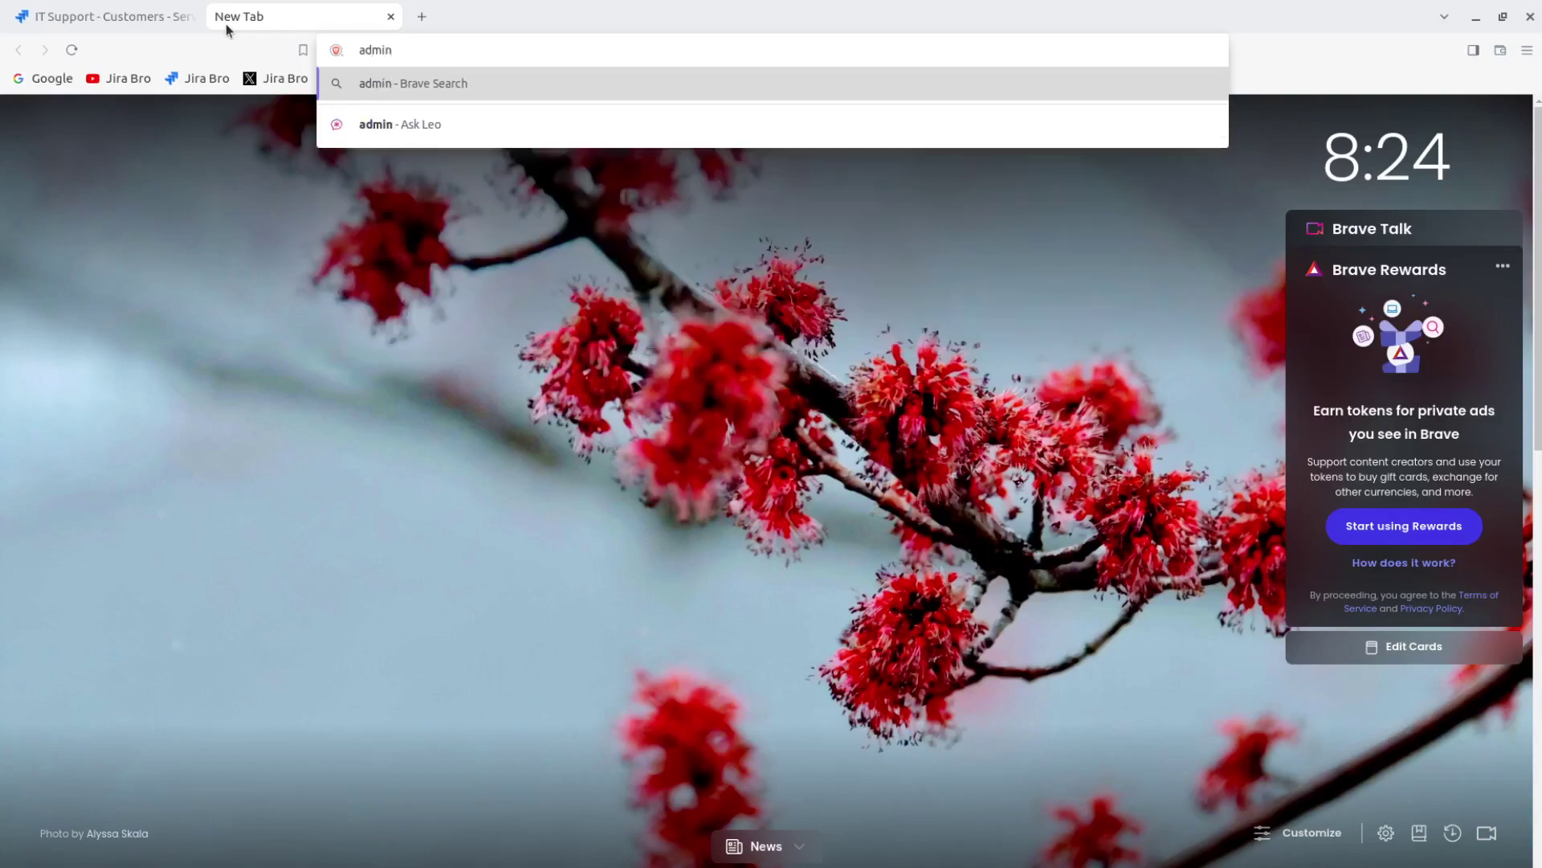
pyautogui.write('.atl')
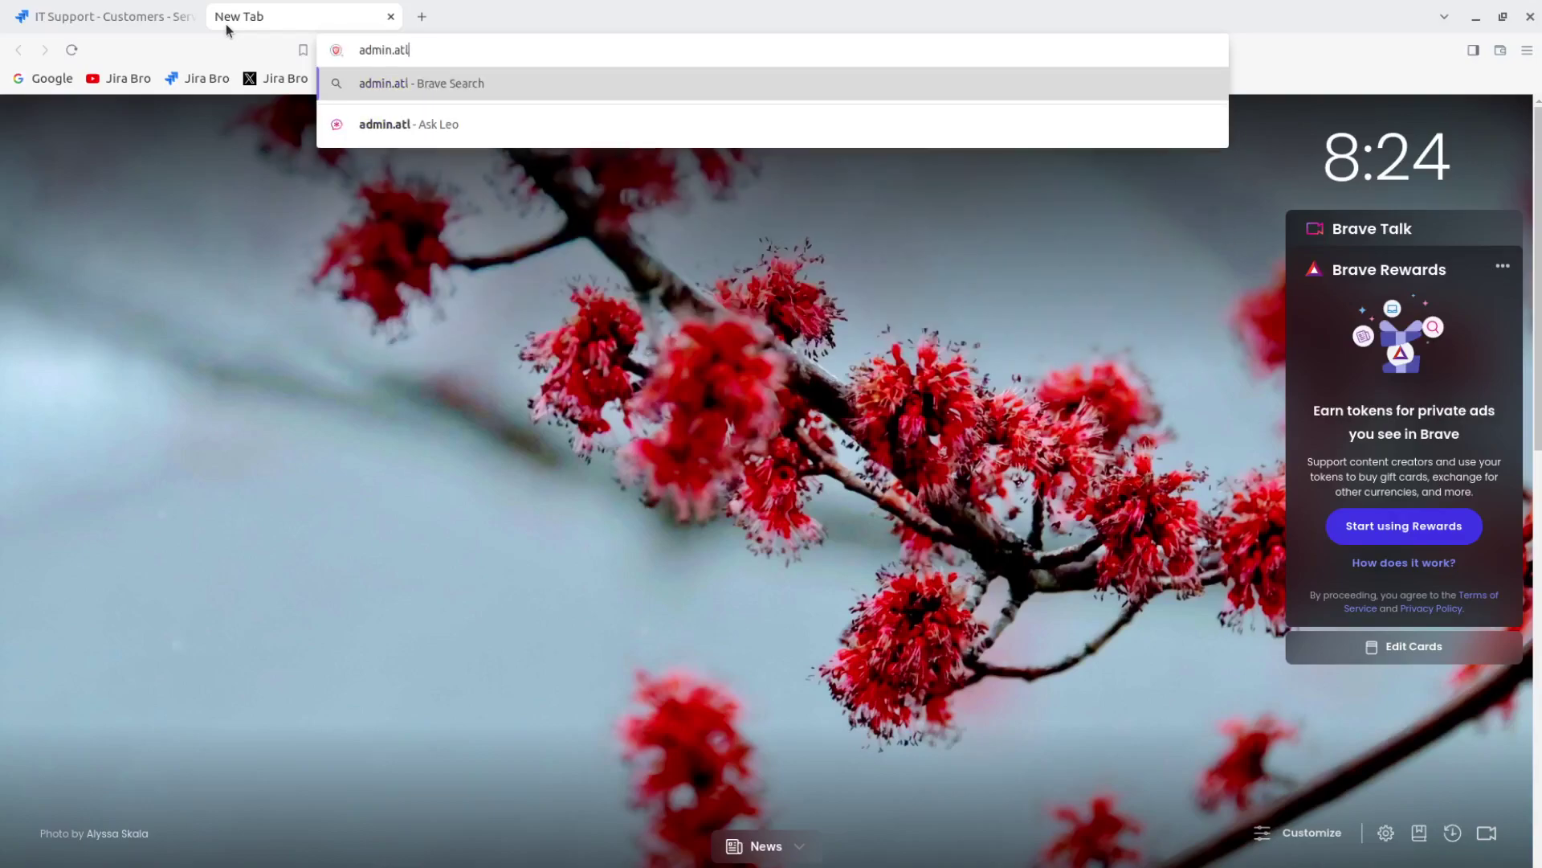
pyautogui.write('assia')
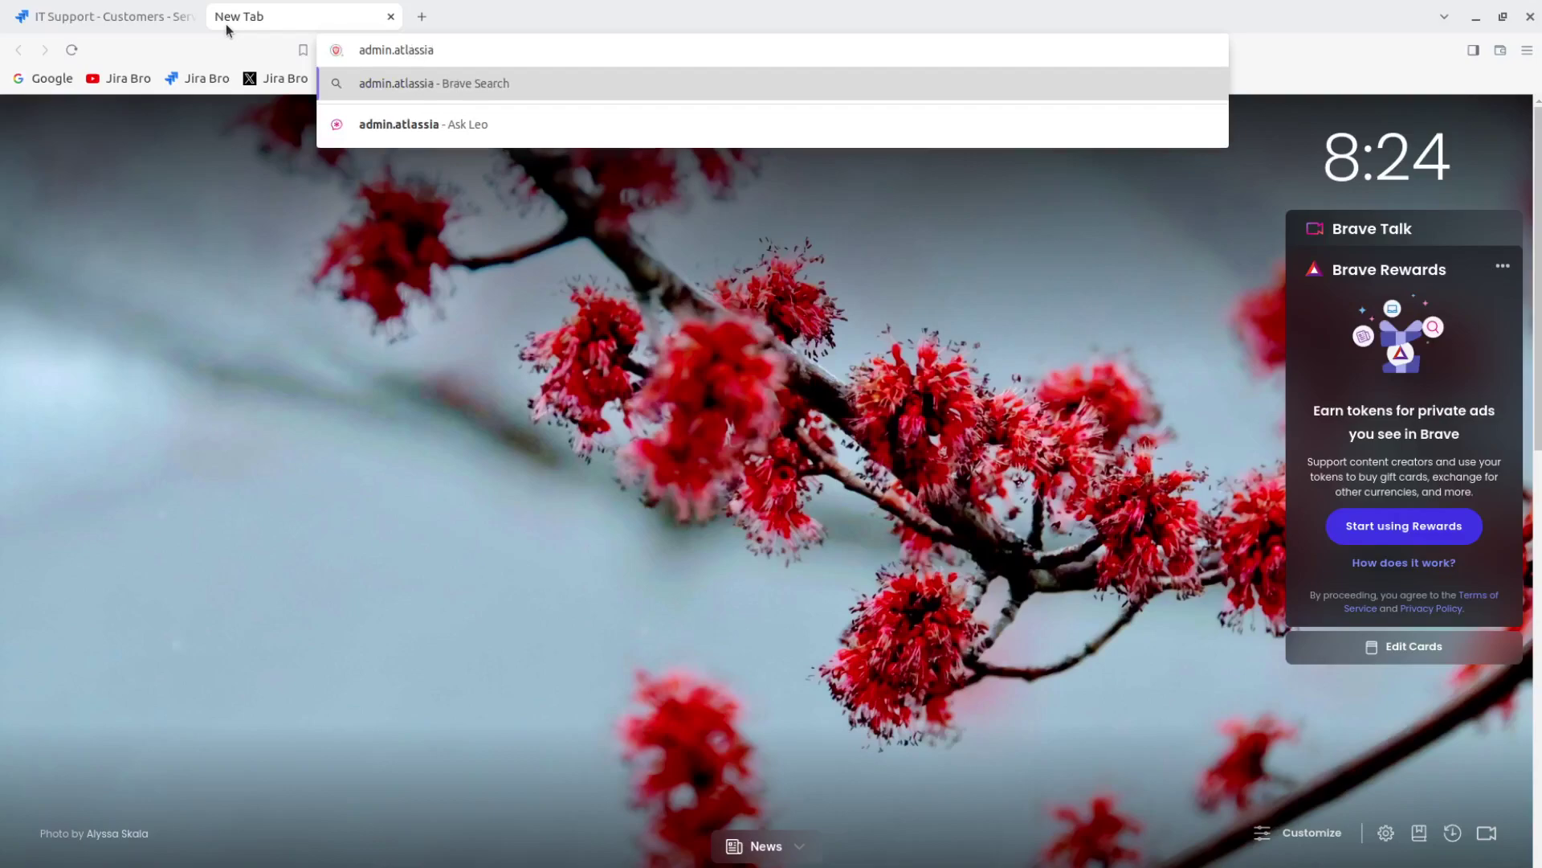
pyautogui.write('n.com')
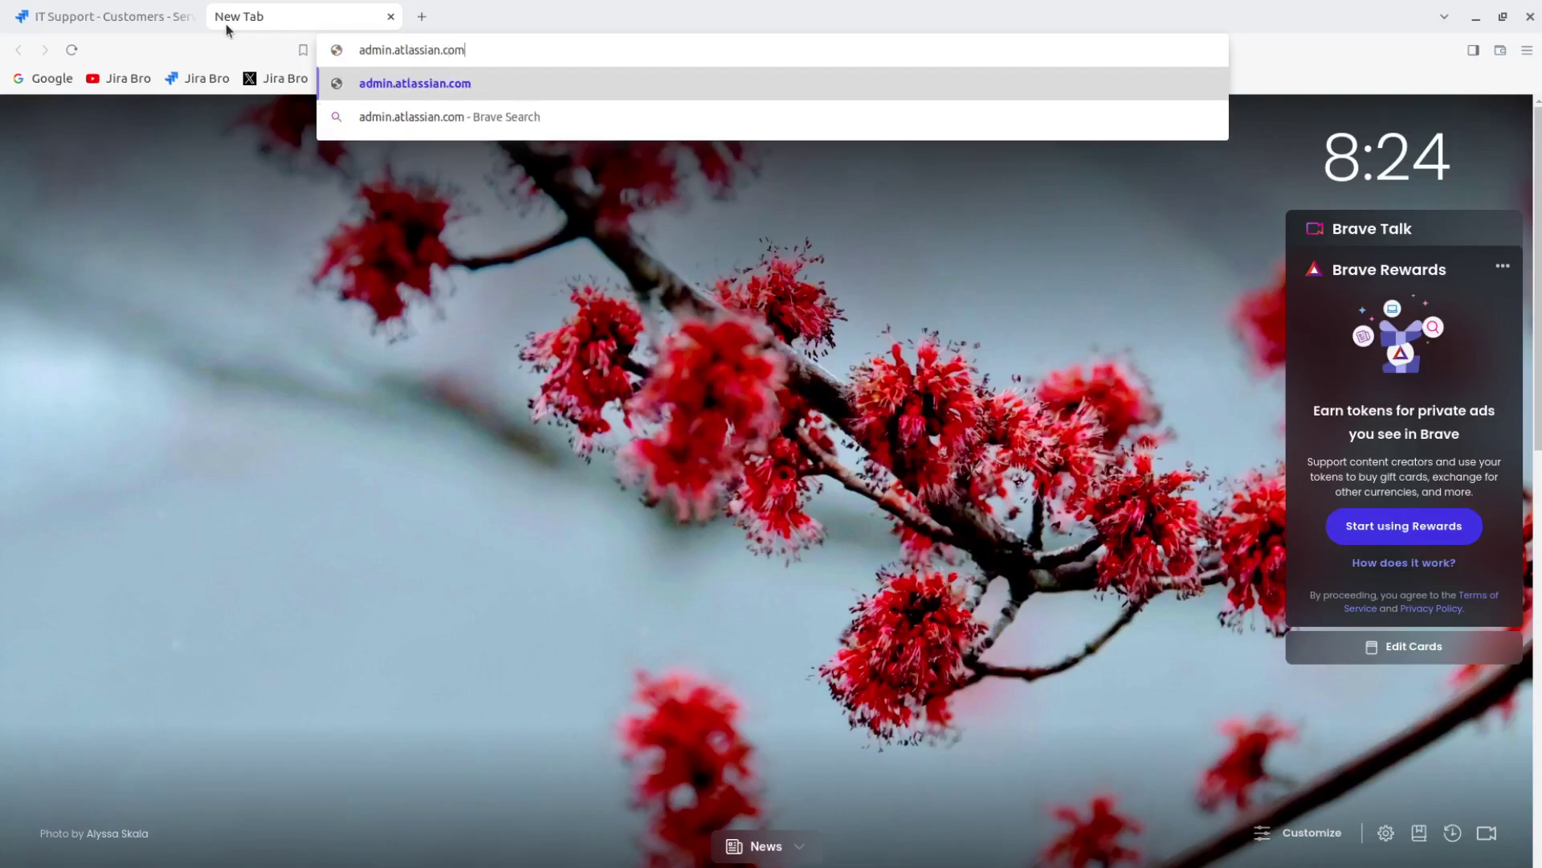
pyautogui.press('Return')
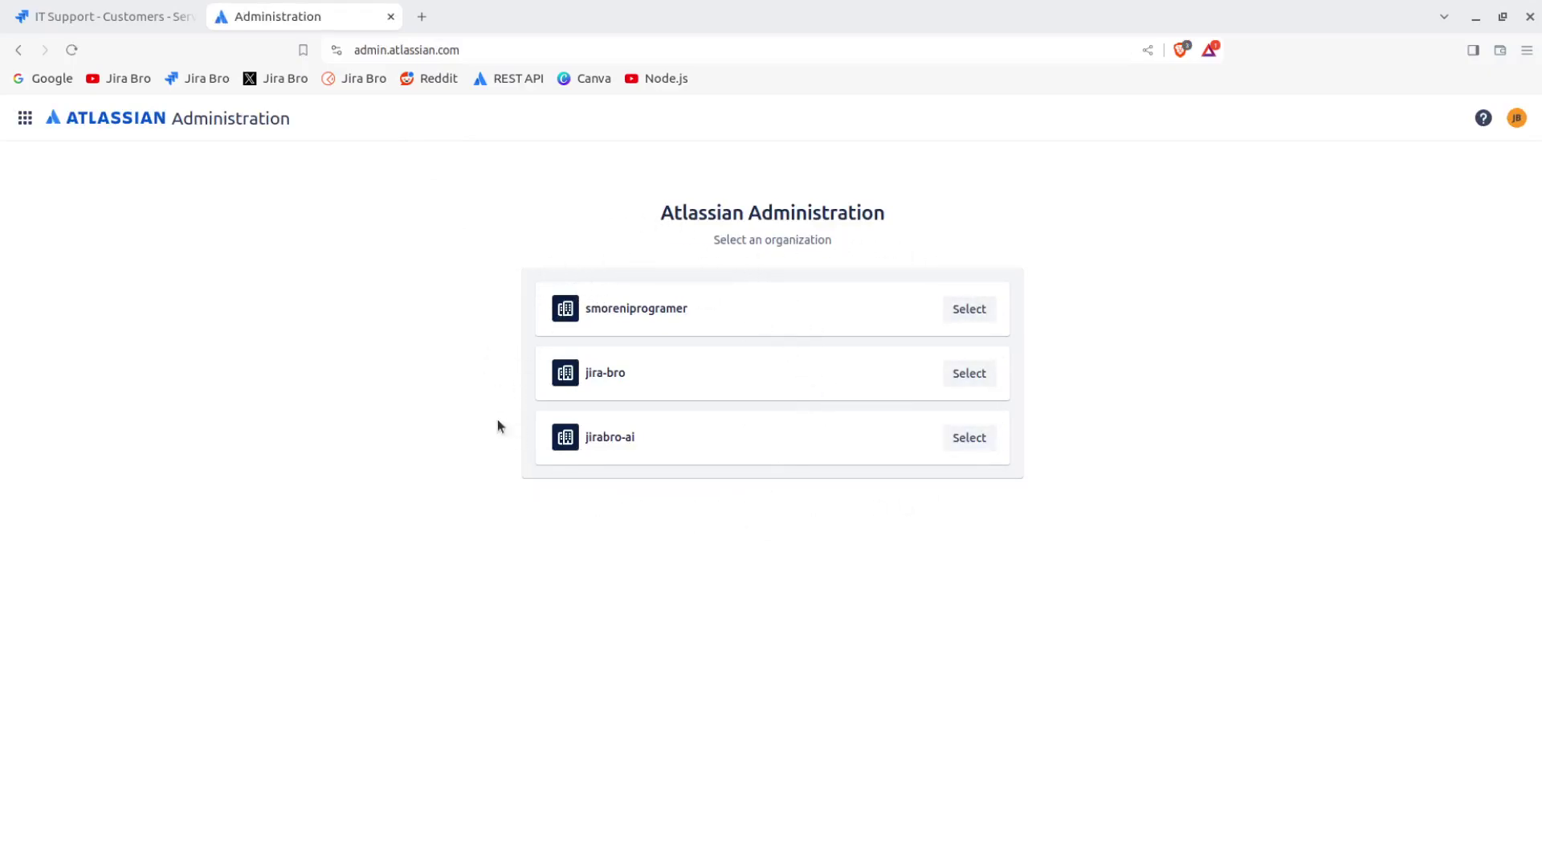
pyautogui.click(391, 17)
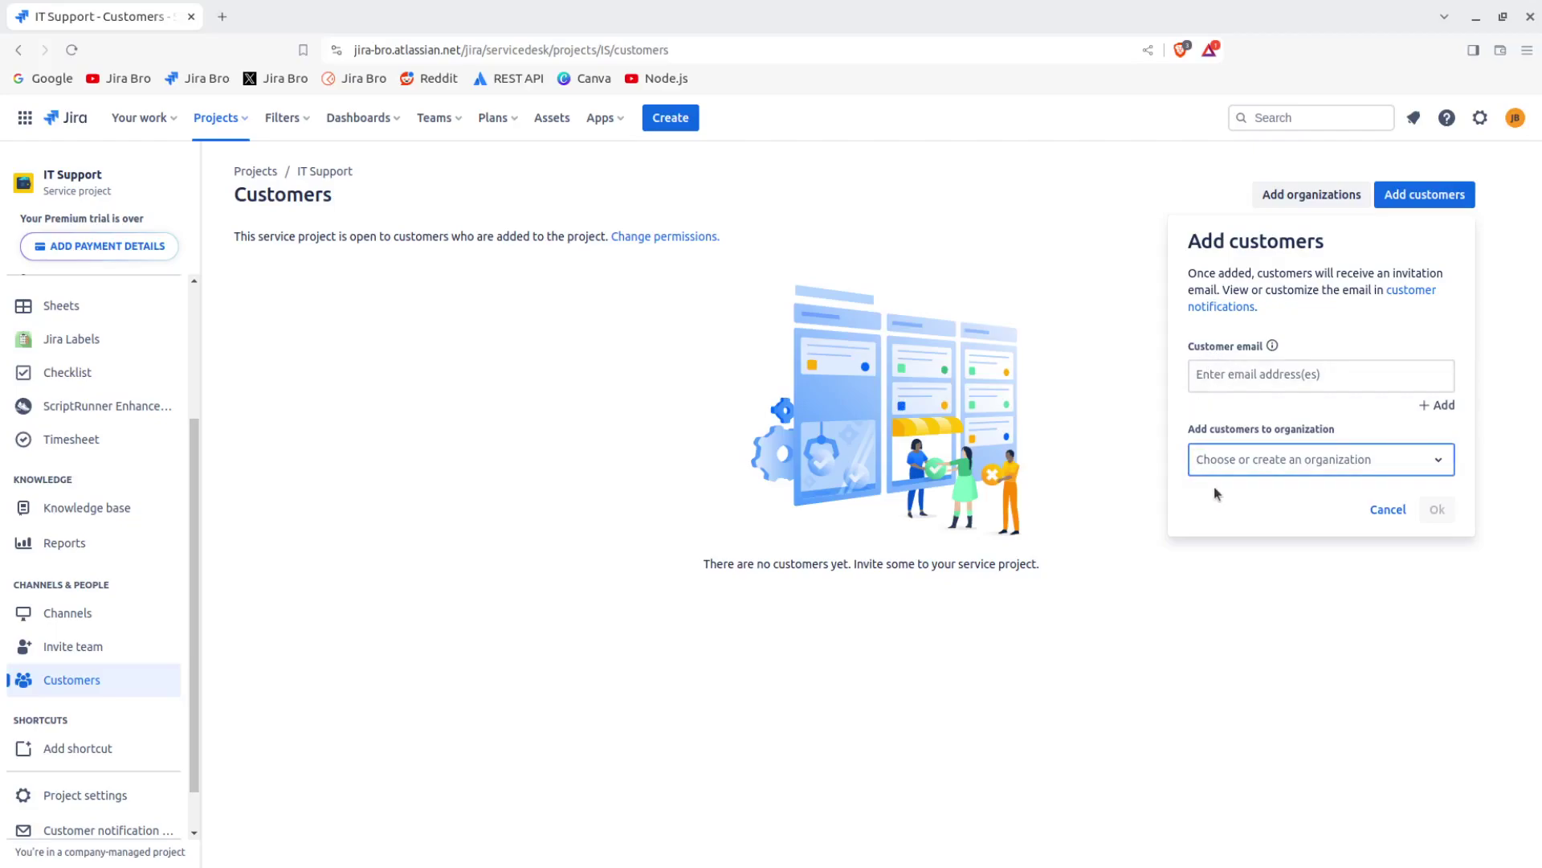
# Step: Cancel adding customers and open the project's customer permissions in a separate browser tab
pyautogui.click(1383, 514)
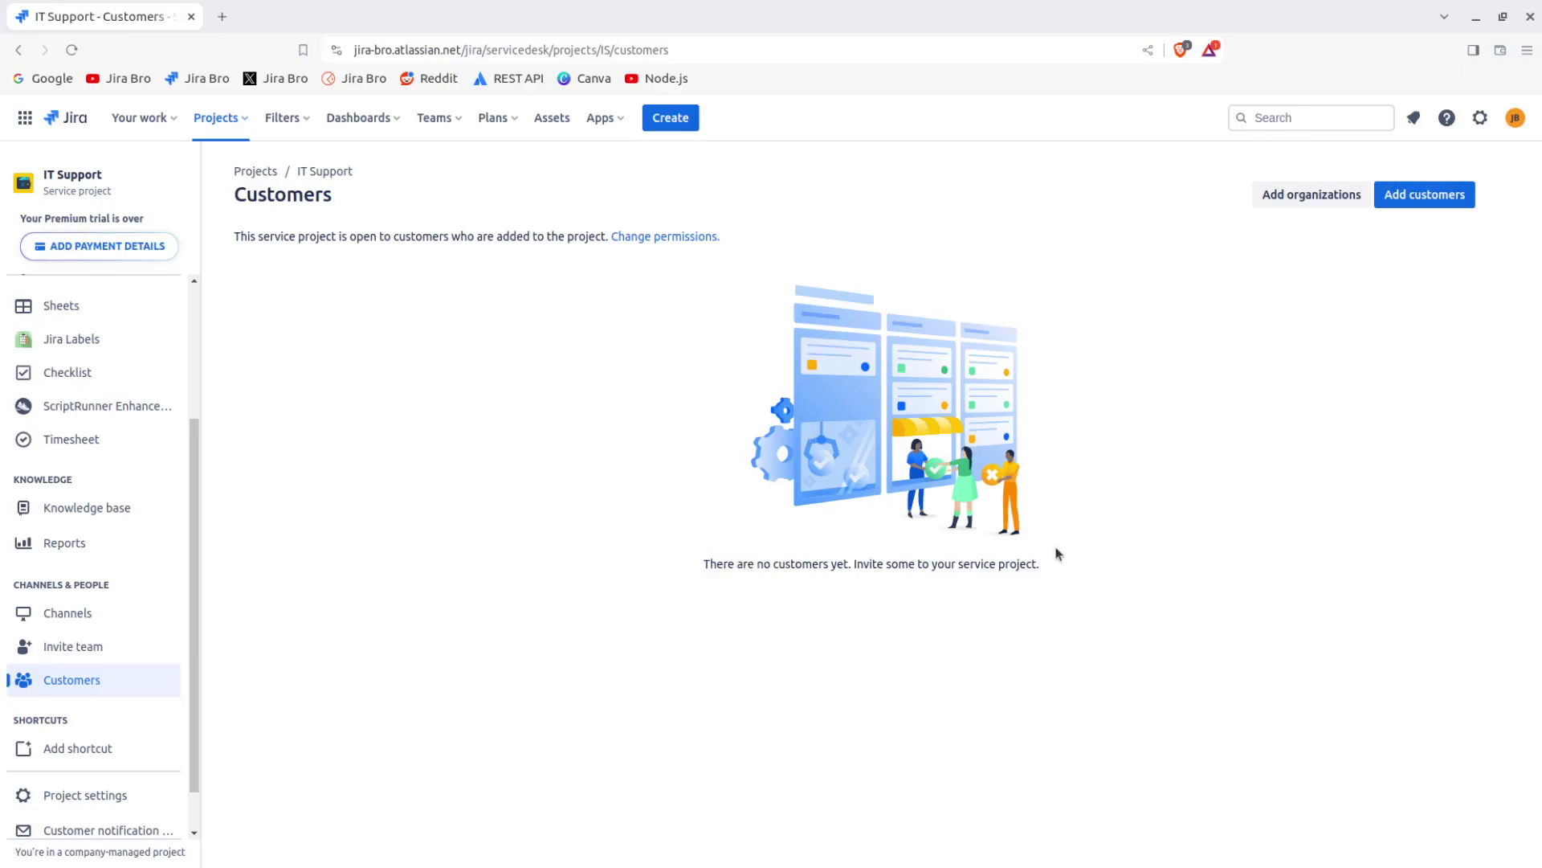
pyautogui.moveTo(1043, 562); pyautogui.dragTo(996, 563)
pyautogui.middleClick(621, 238)
pyautogui.click(257, 16)
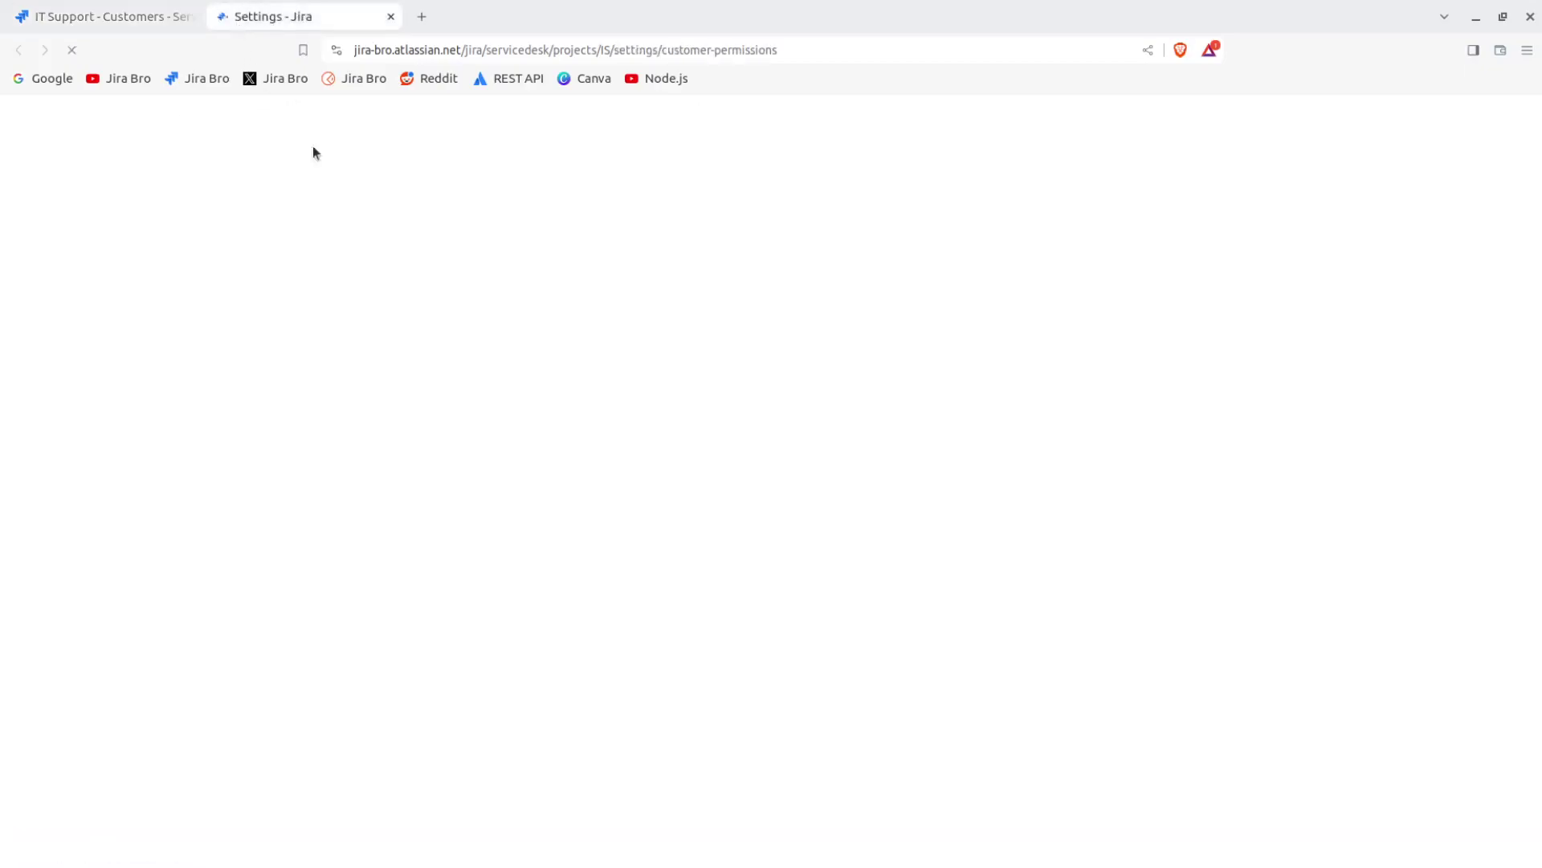
# Step: Read the note on who can add customers and examine the Restricted and Open channel access options
pyautogui.moveTo(479, 201); pyautogui.dragTo(672, 204)
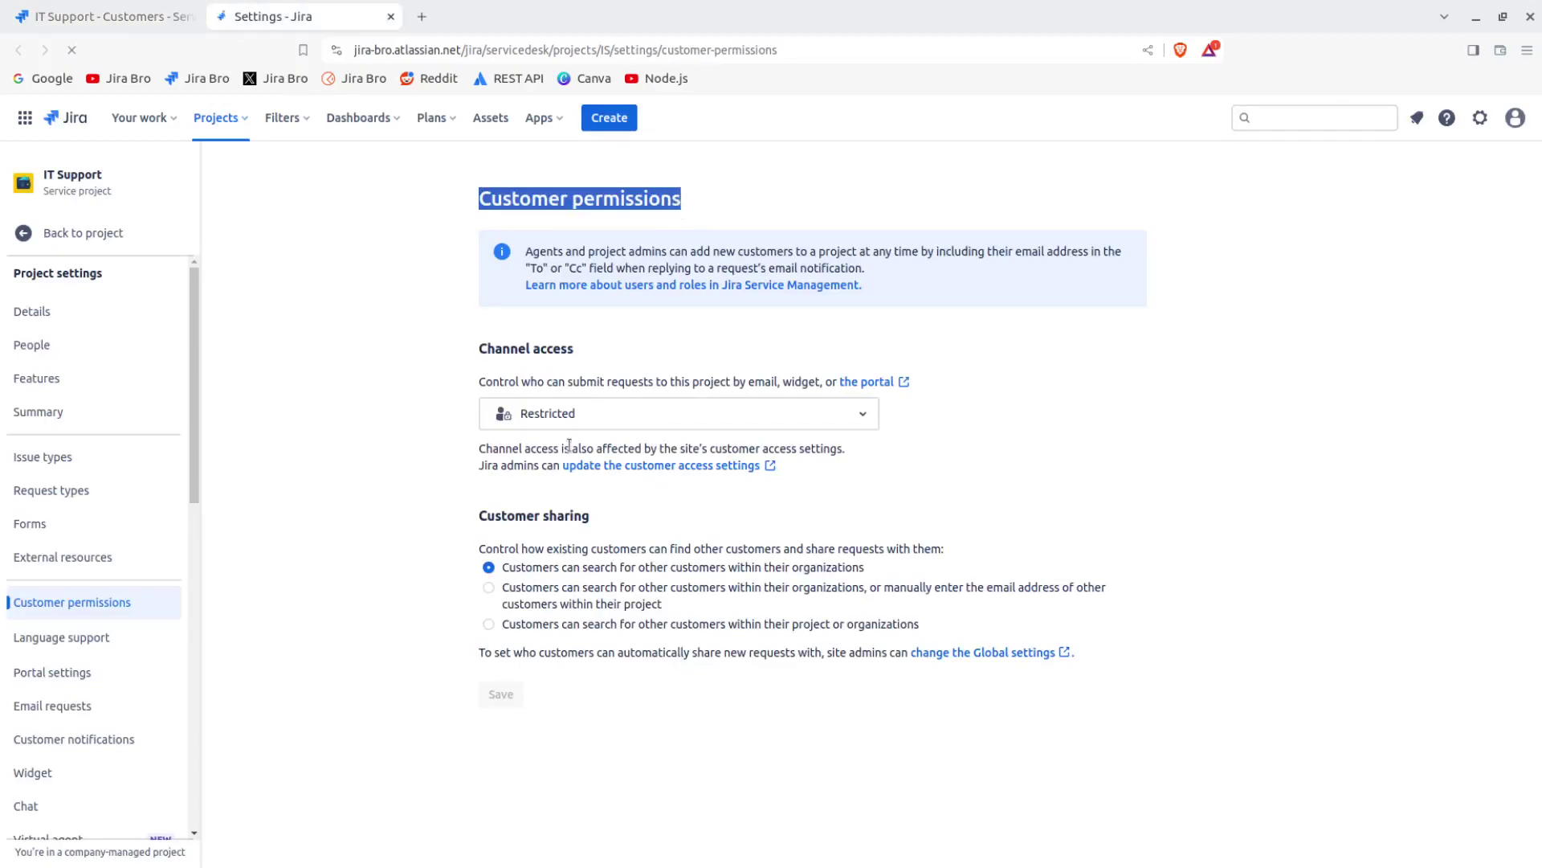
pyautogui.moveTo(478, 348)
pyautogui.mouseDown()
pyautogui.moveTo(567, 351)
pyautogui.moveTo(476, 345)
pyautogui.mouseUp()
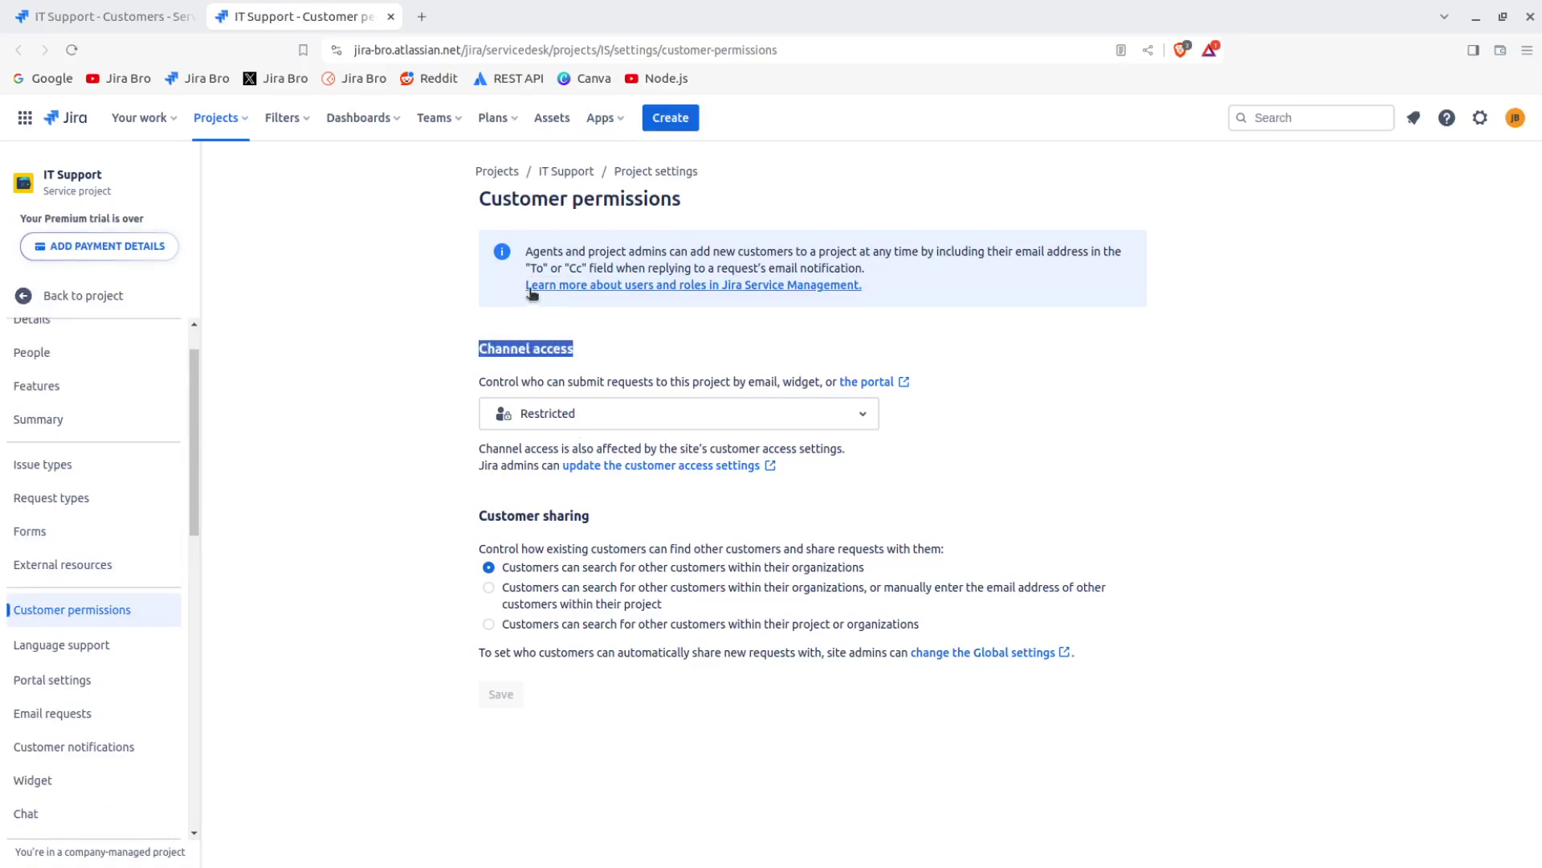
pyautogui.moveTo(499, 252); pyautogui.dragTo(971, 262)
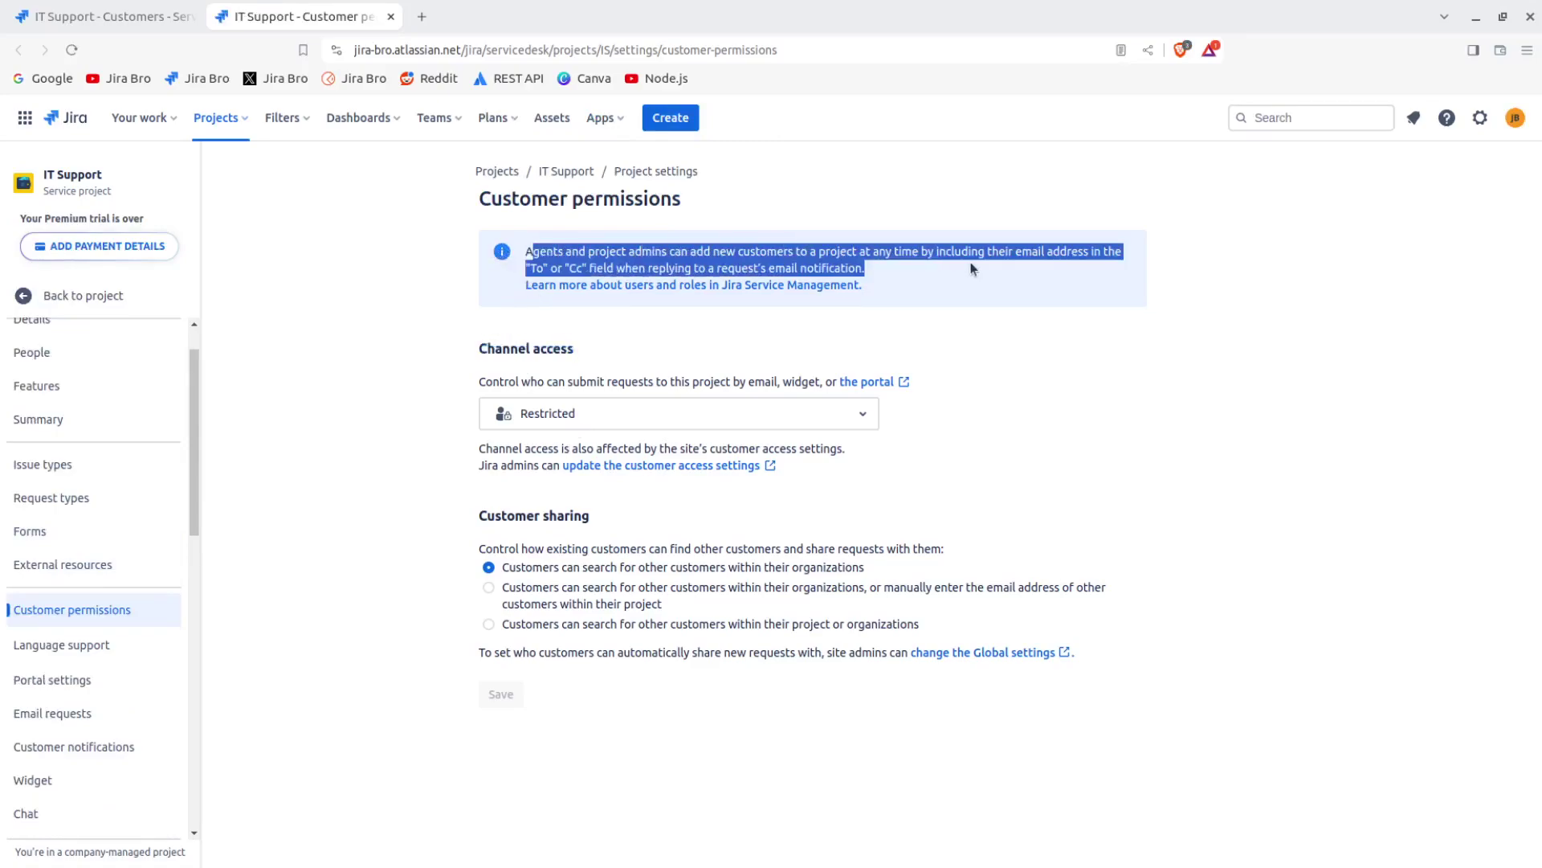
pyautogui.click(1064, 302)
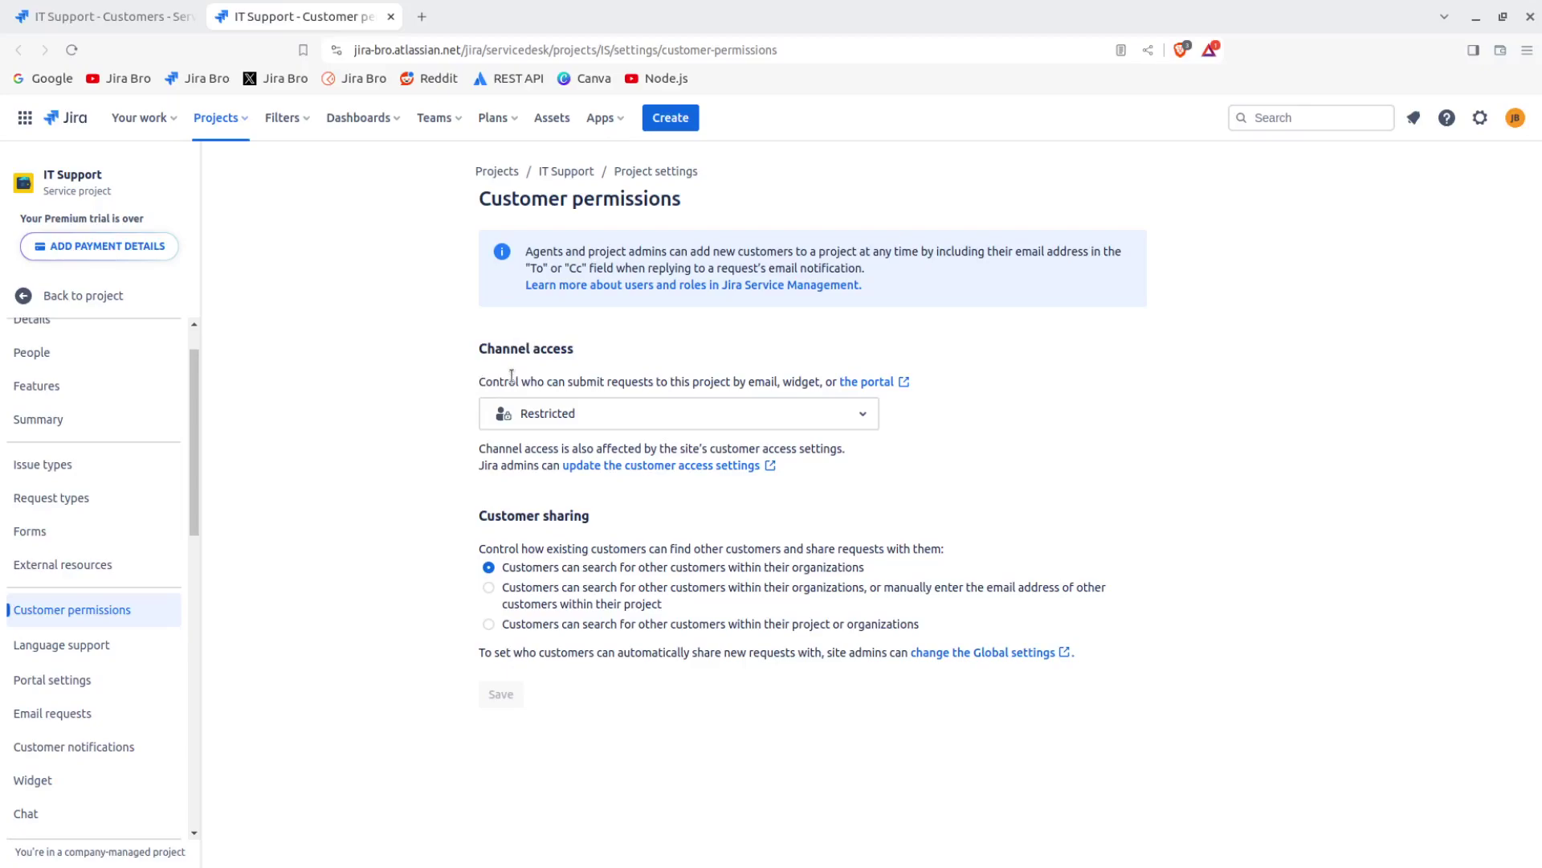
pyautogui.click(555, 411)
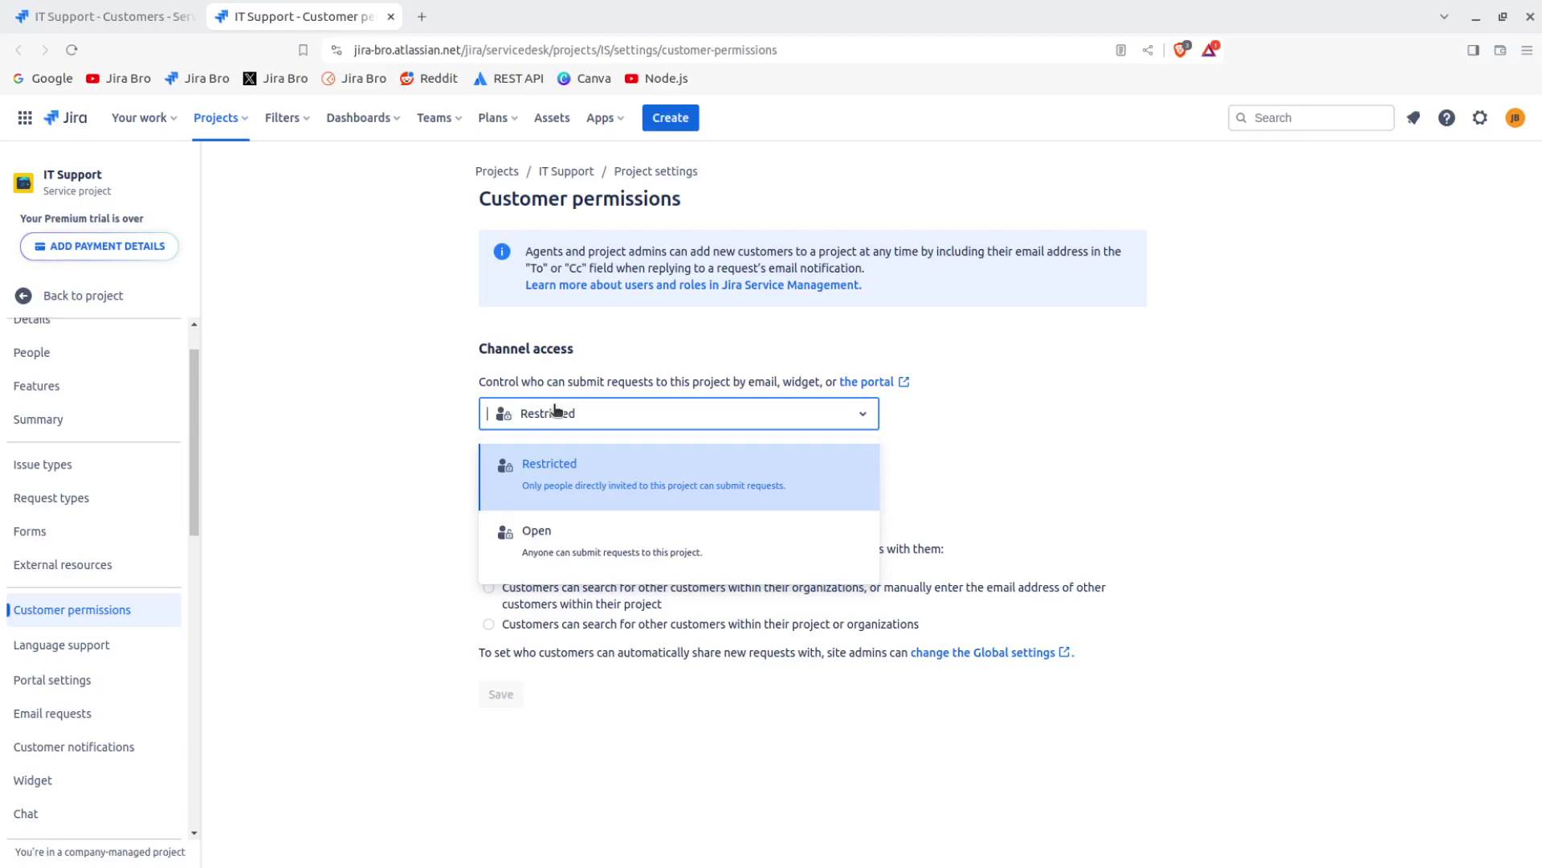
pyautogui.press('Down')
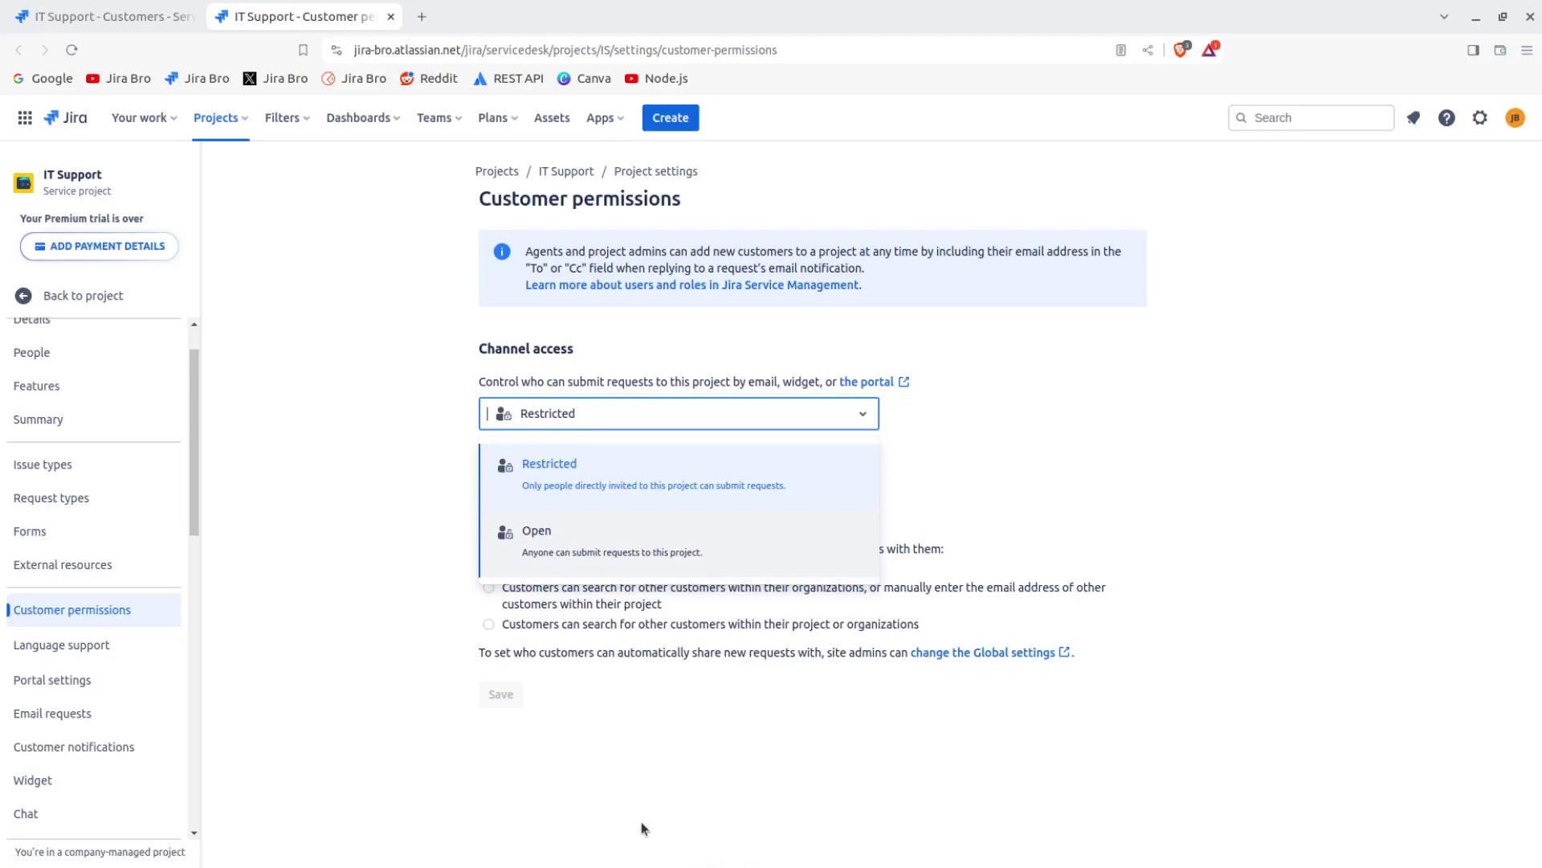
# Step: Check the roles that can be assigned to the member in the People settings, and return to the project
pyautogui.scroll(1, 73, 434)
pyautogui.click(31, 409)
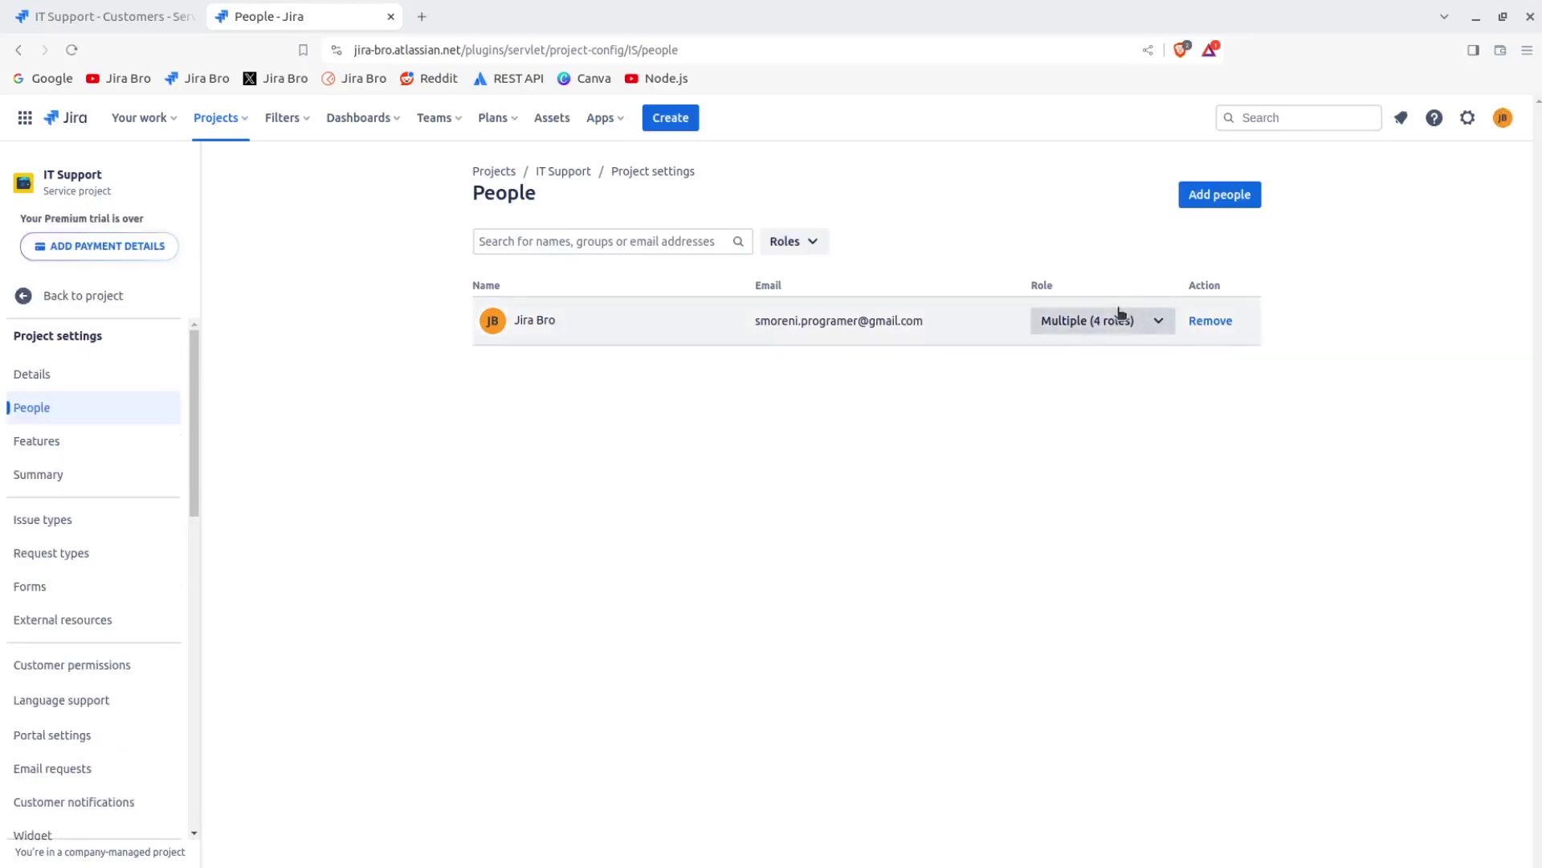
pyautogui.click(1119, 317)
pyautogui.scroll(-3, 1071, 489)
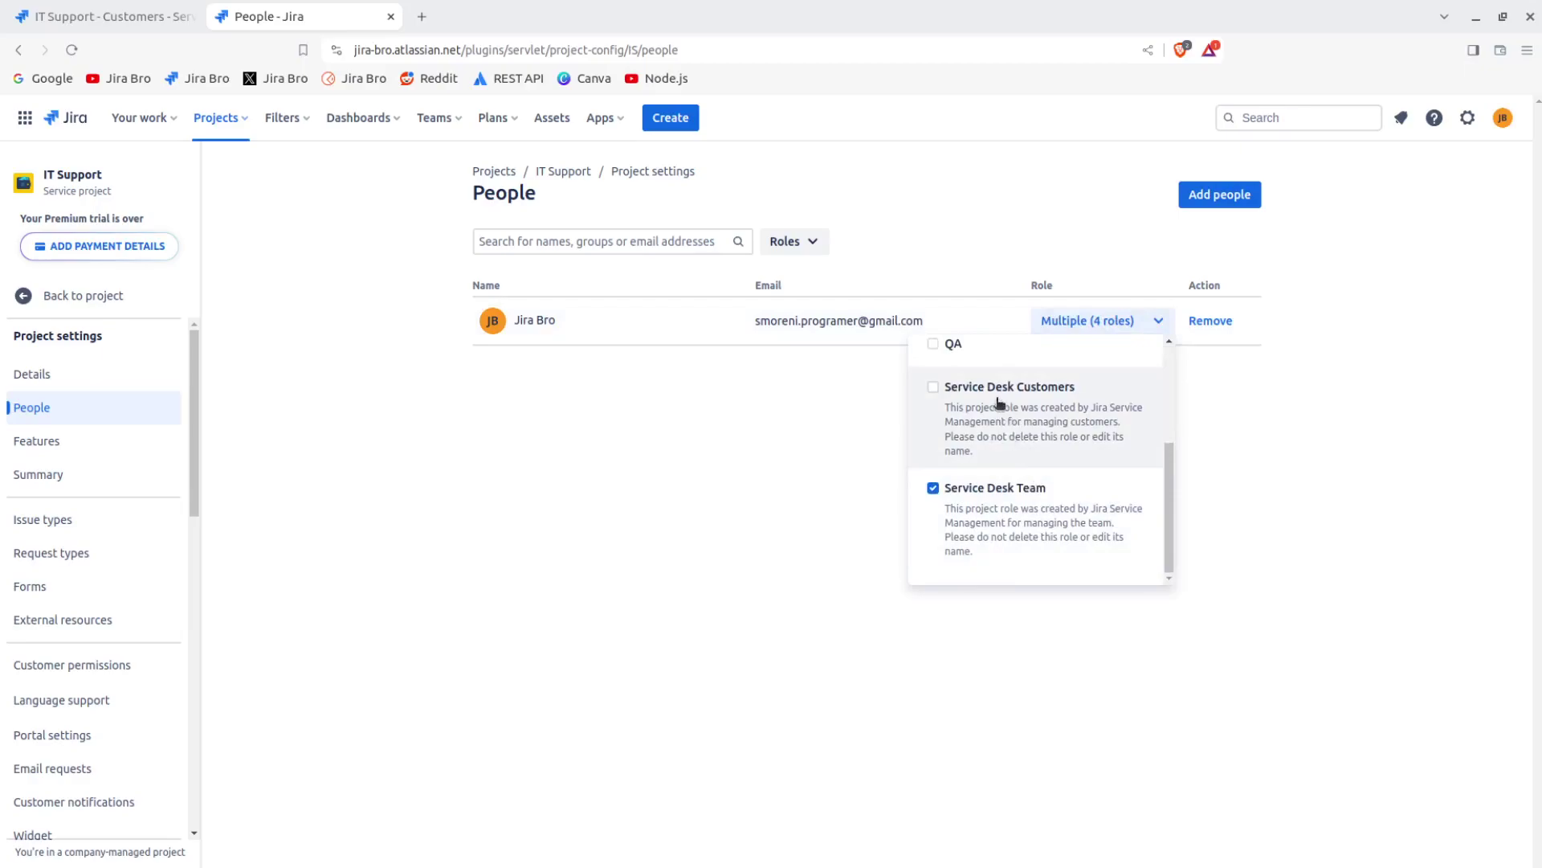
pyautogui.click(1102, 642)
pyautogui.click(104, 308)
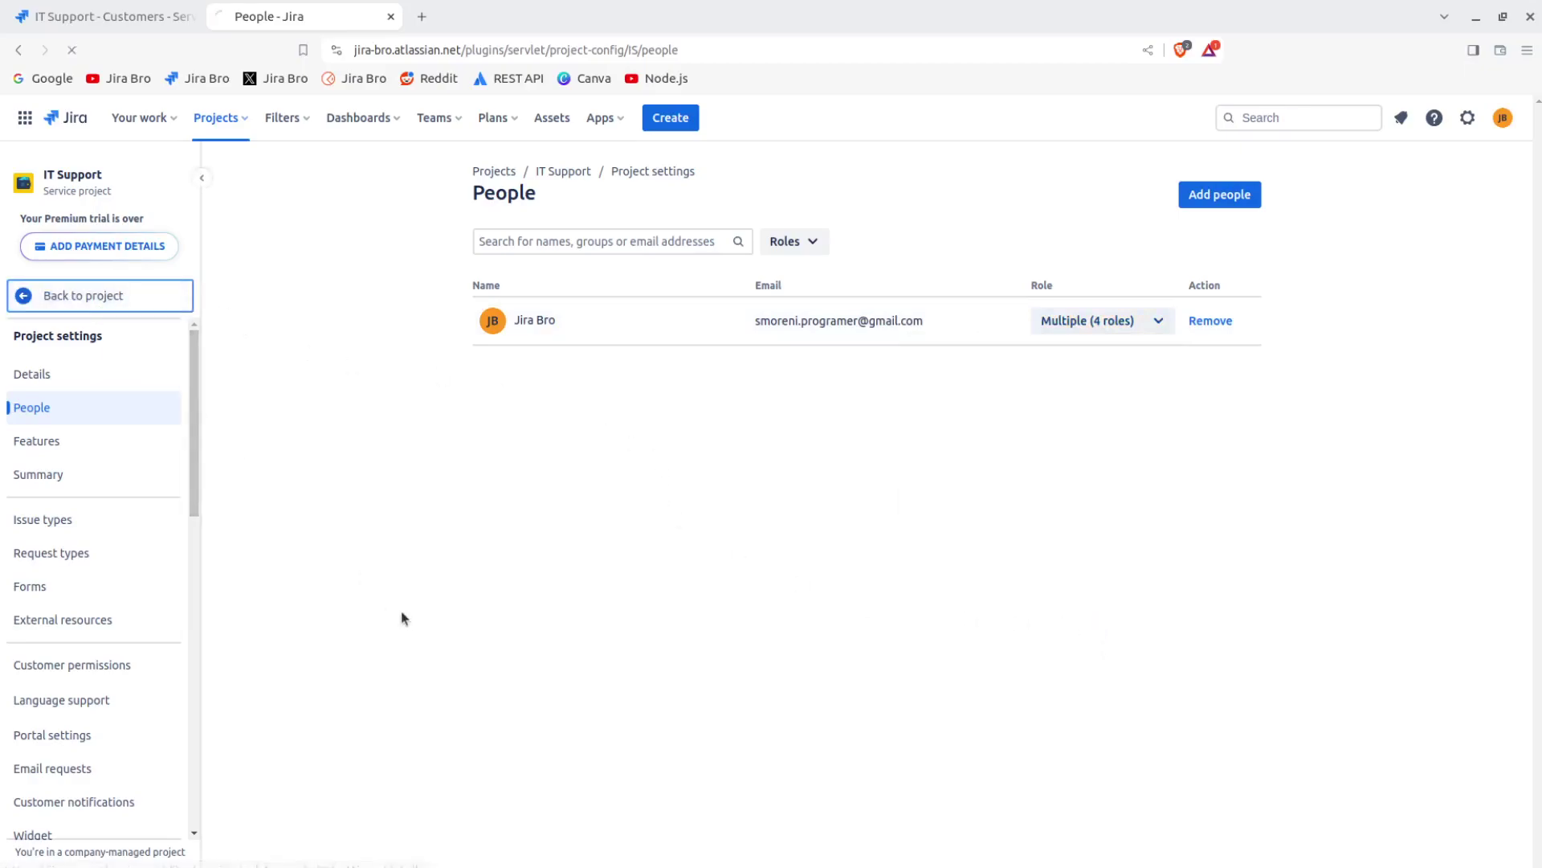
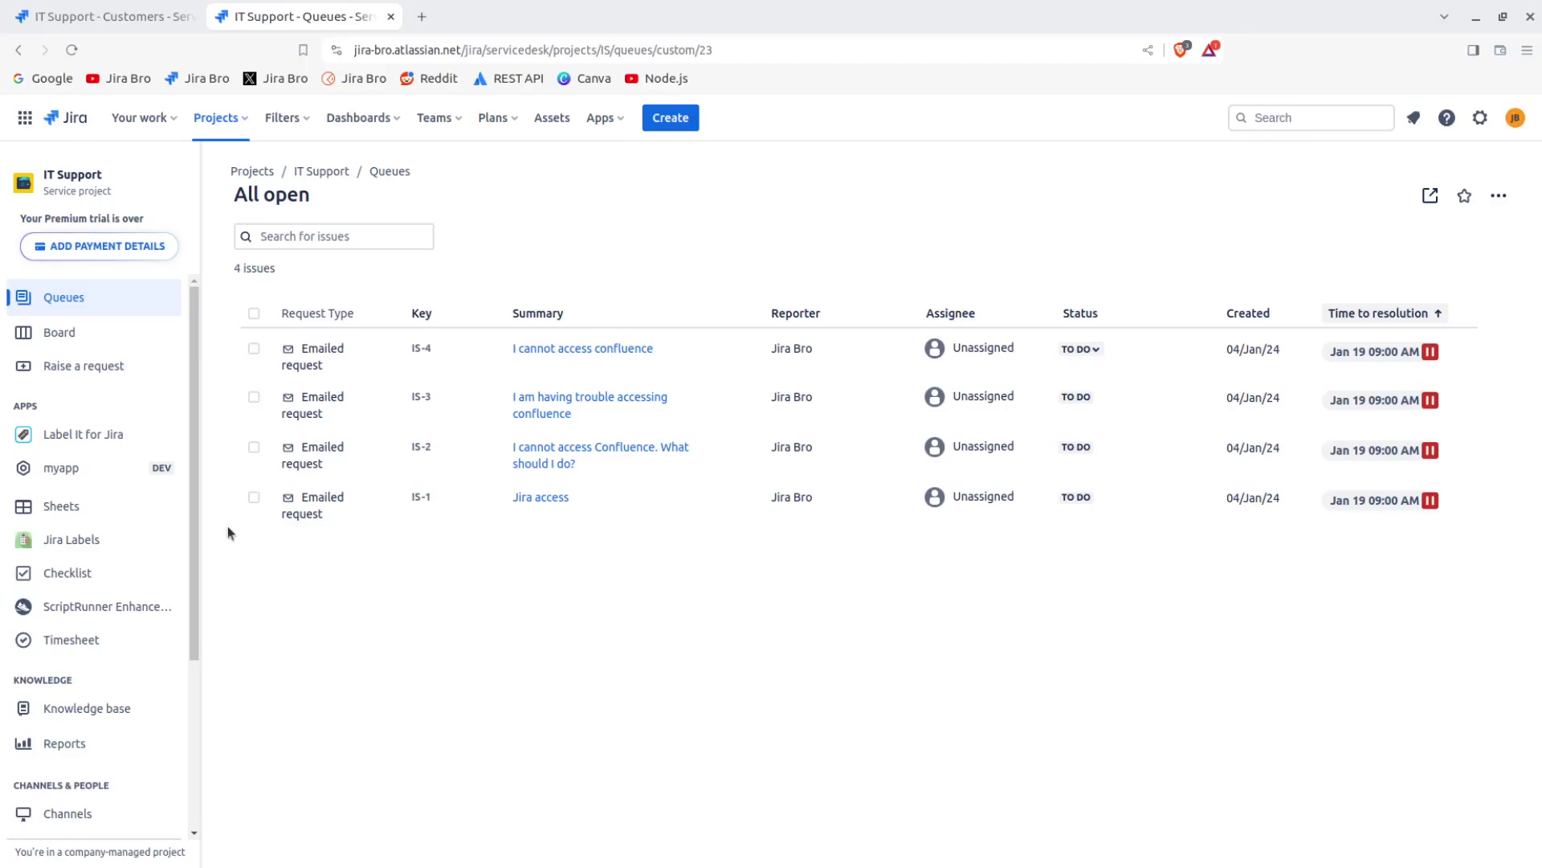
# Step: Switch back to the browser tab with the Customers page and open the customer permissions from there
pyautogui.scroll(-3, 95, 601)
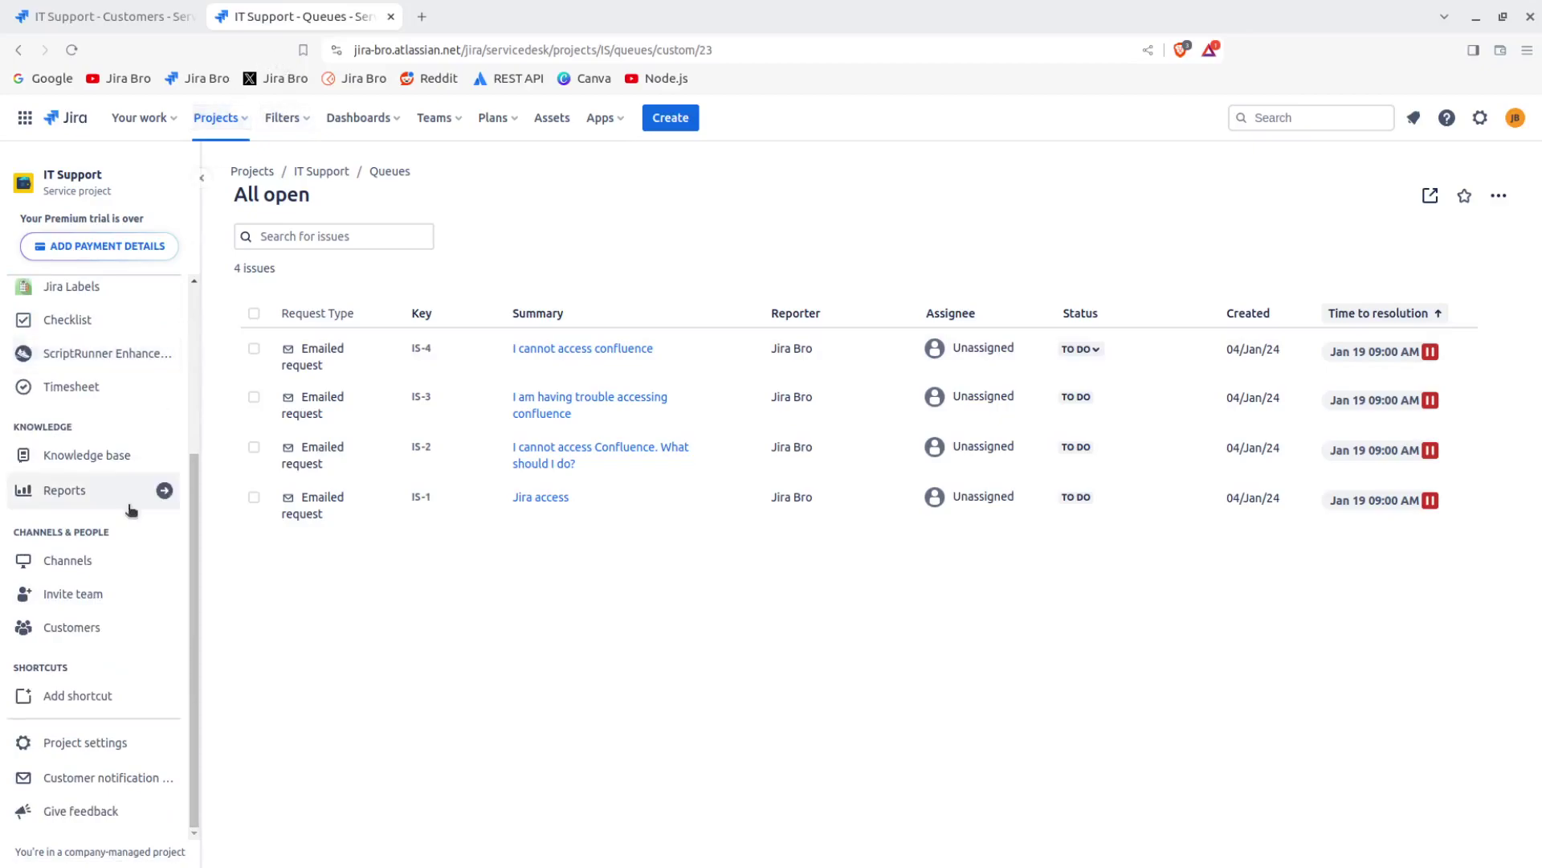
pyautogui.scroll(3, 128, 530)
pyautogui.scroll(-3, 128, 530)
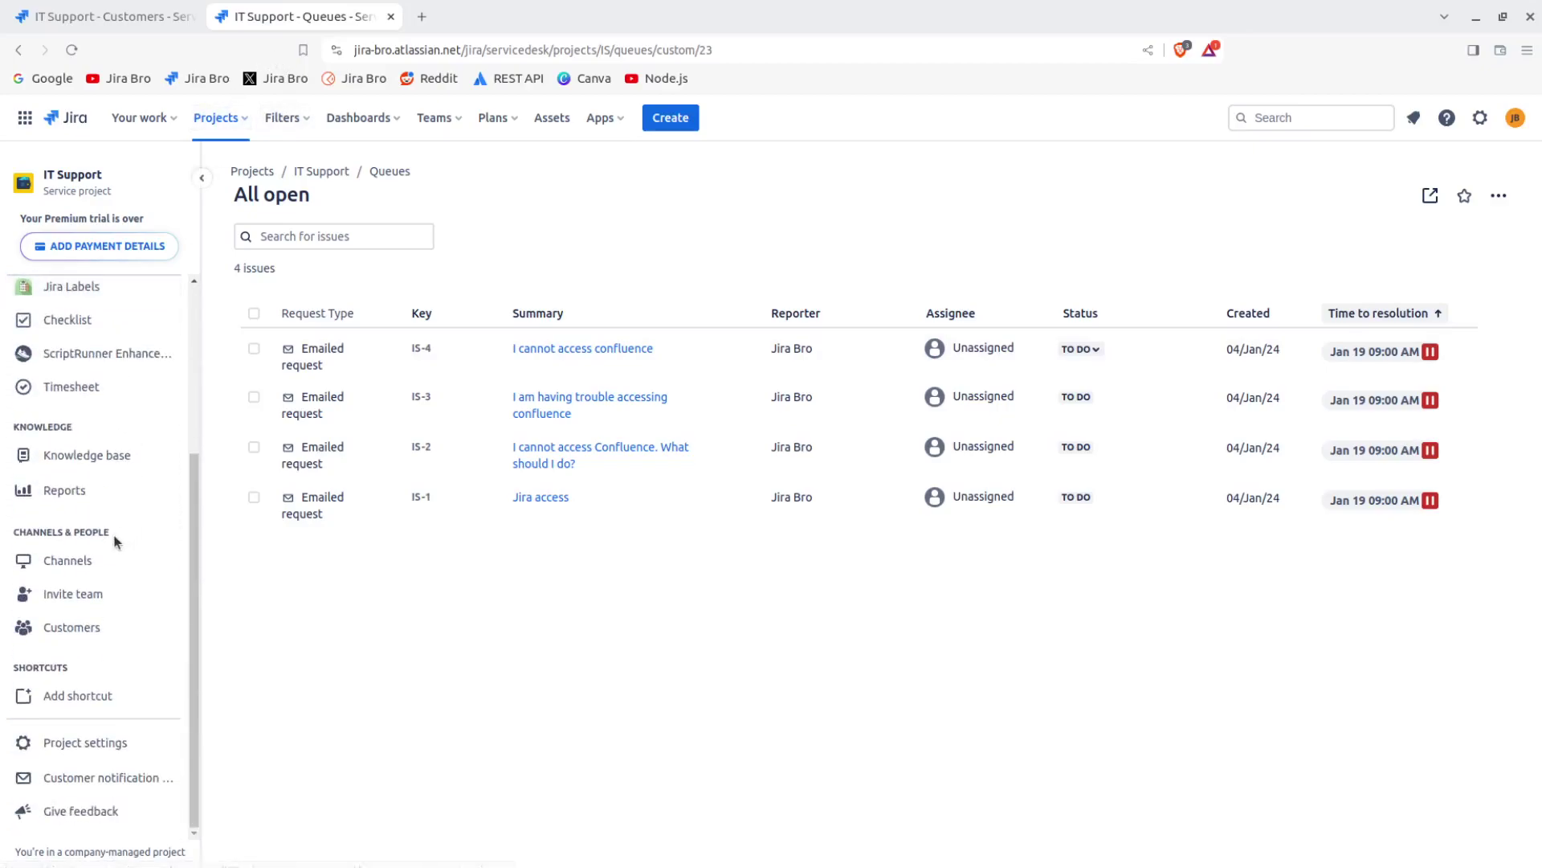
pyautogui.click(117, 16)
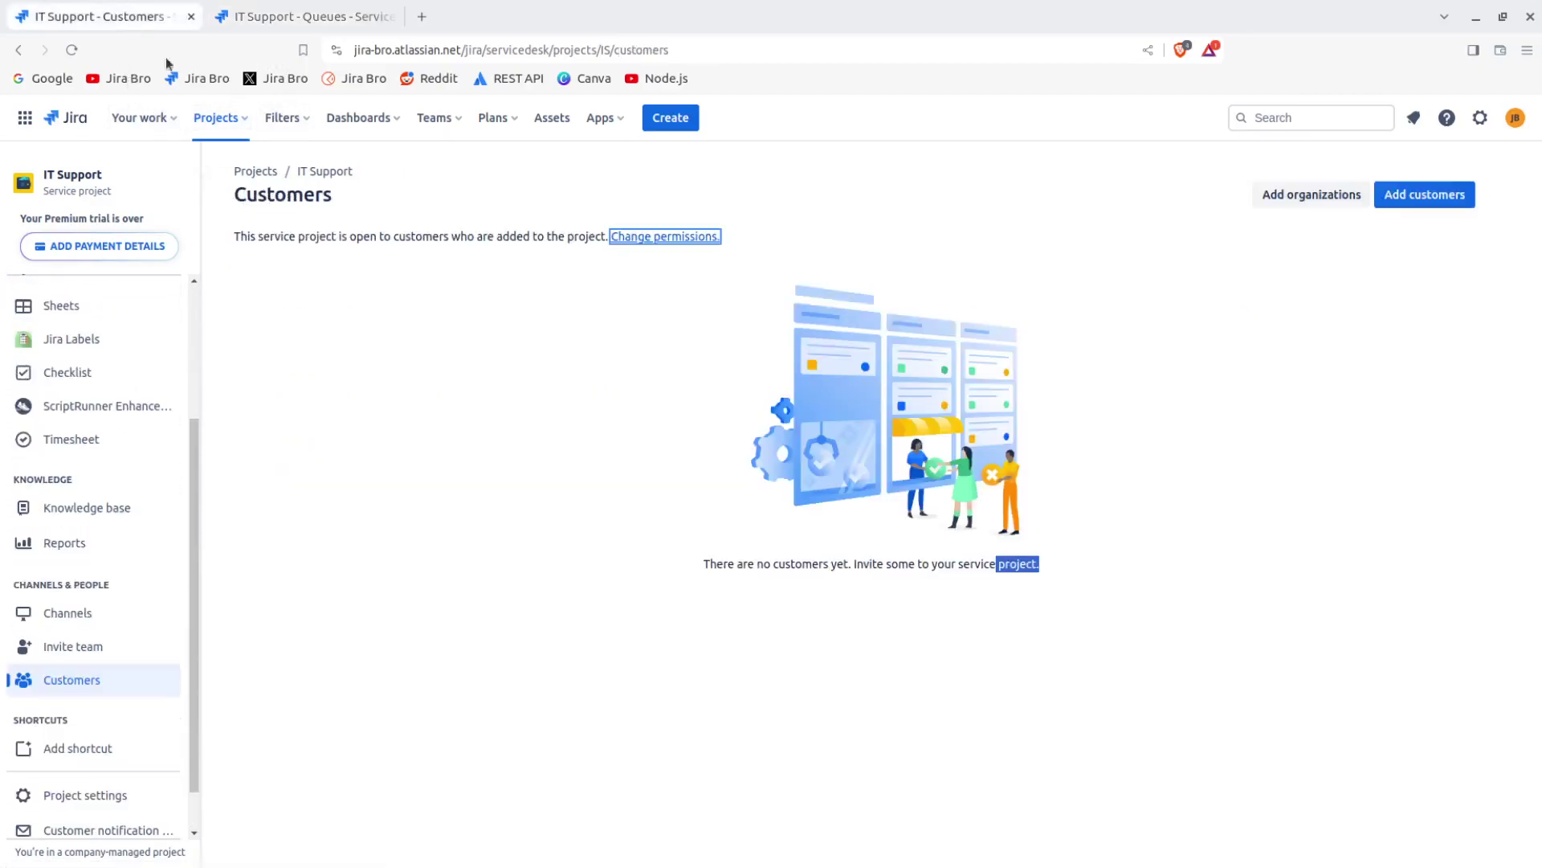
pyautogui.click(689, 237)
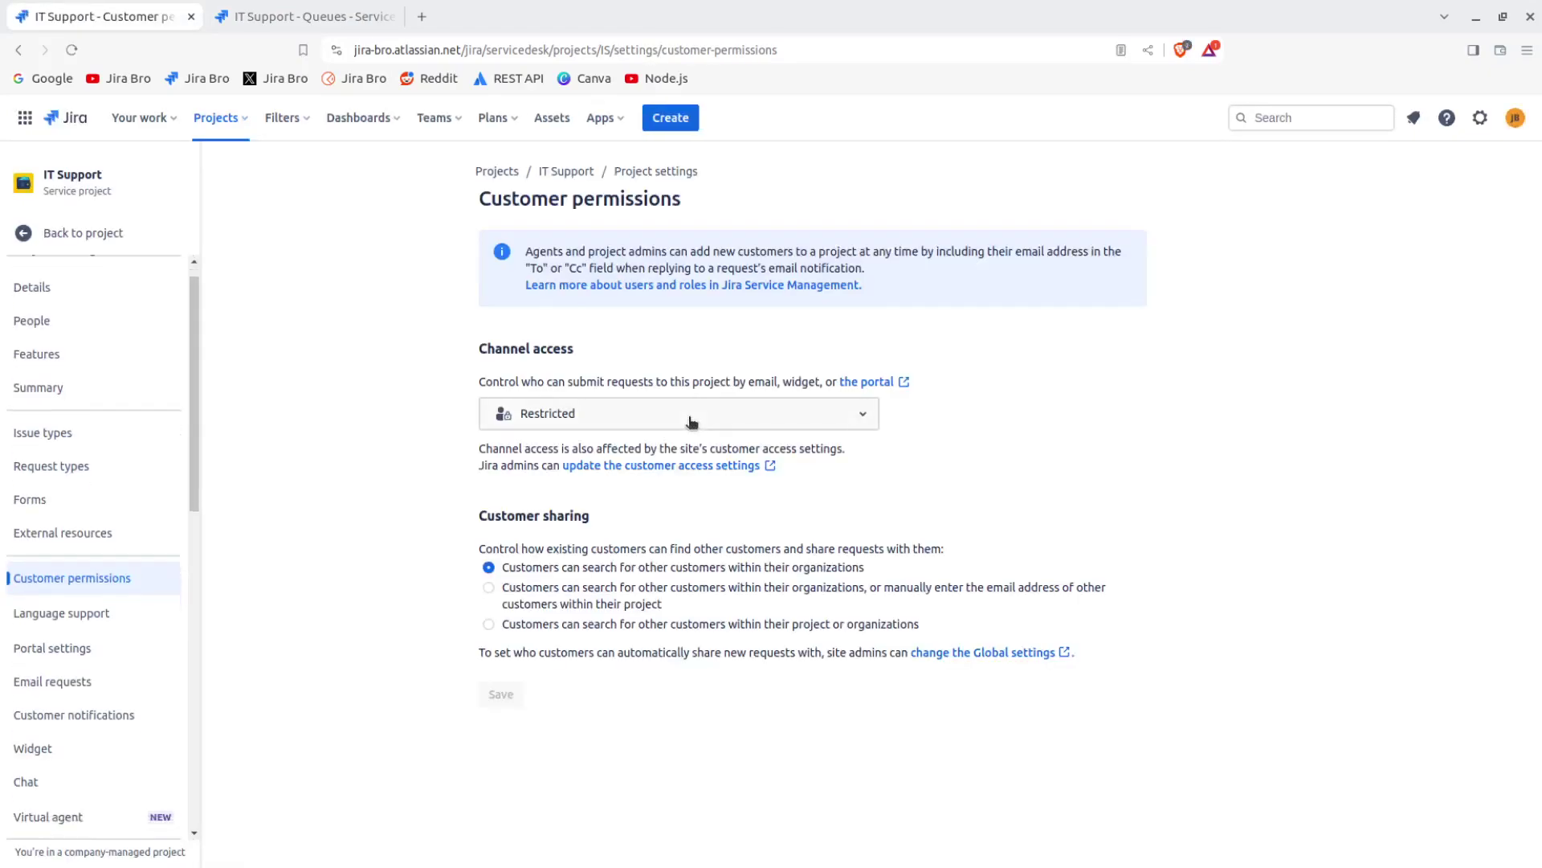
# Step: Look at the Customer sharing section and open the site's customer access settings in a separate browser tab
pyautogui.moveTo(486, 514); pyautogui.dragTo(585, 512)
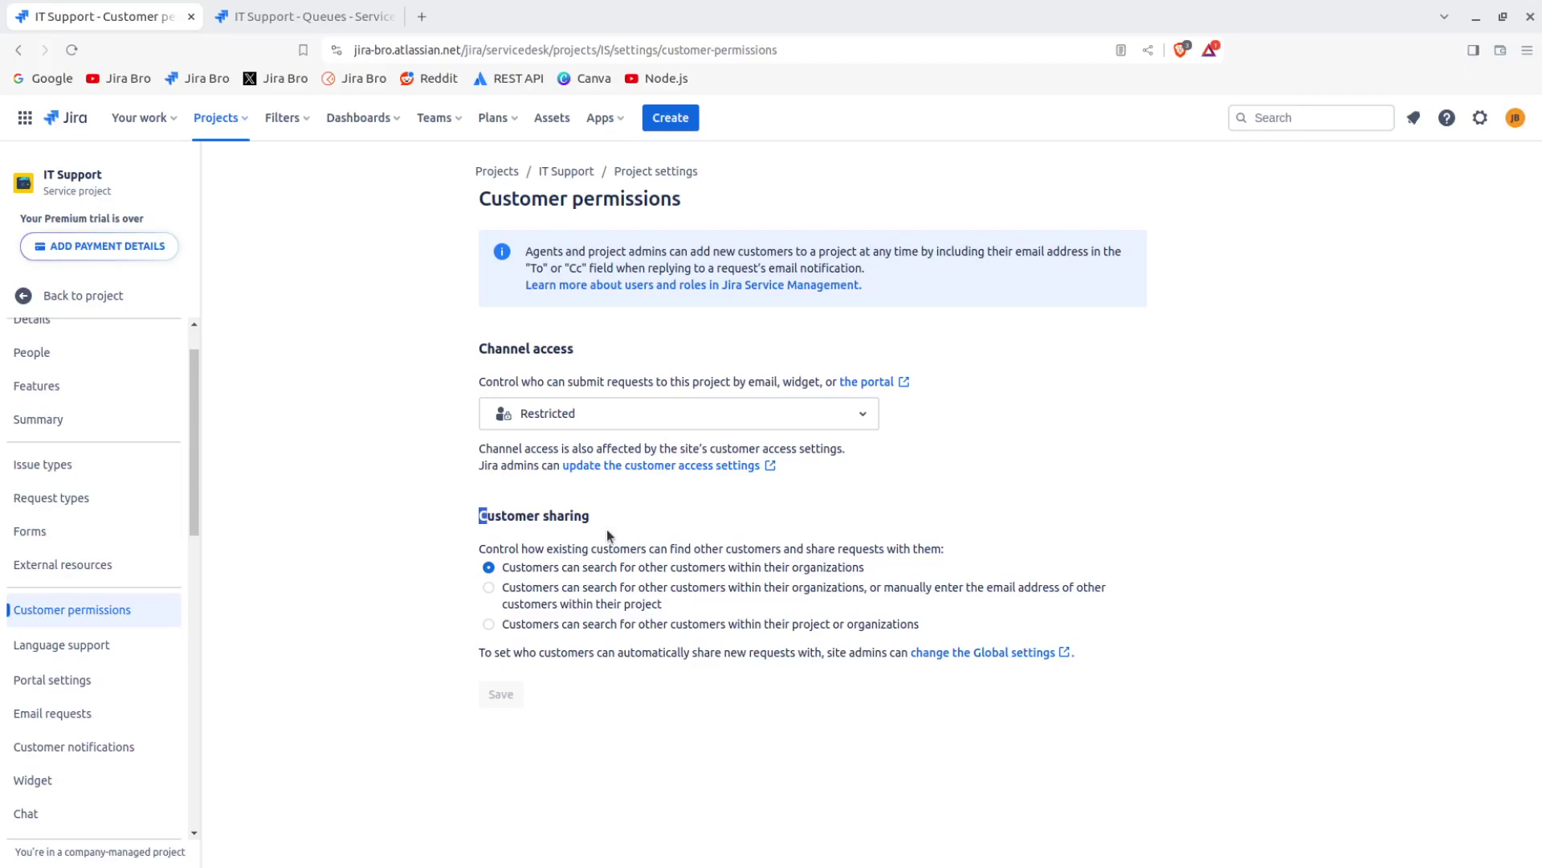
pyautogui.middleClick(623, 465)
pyautogui.click(454, 18)
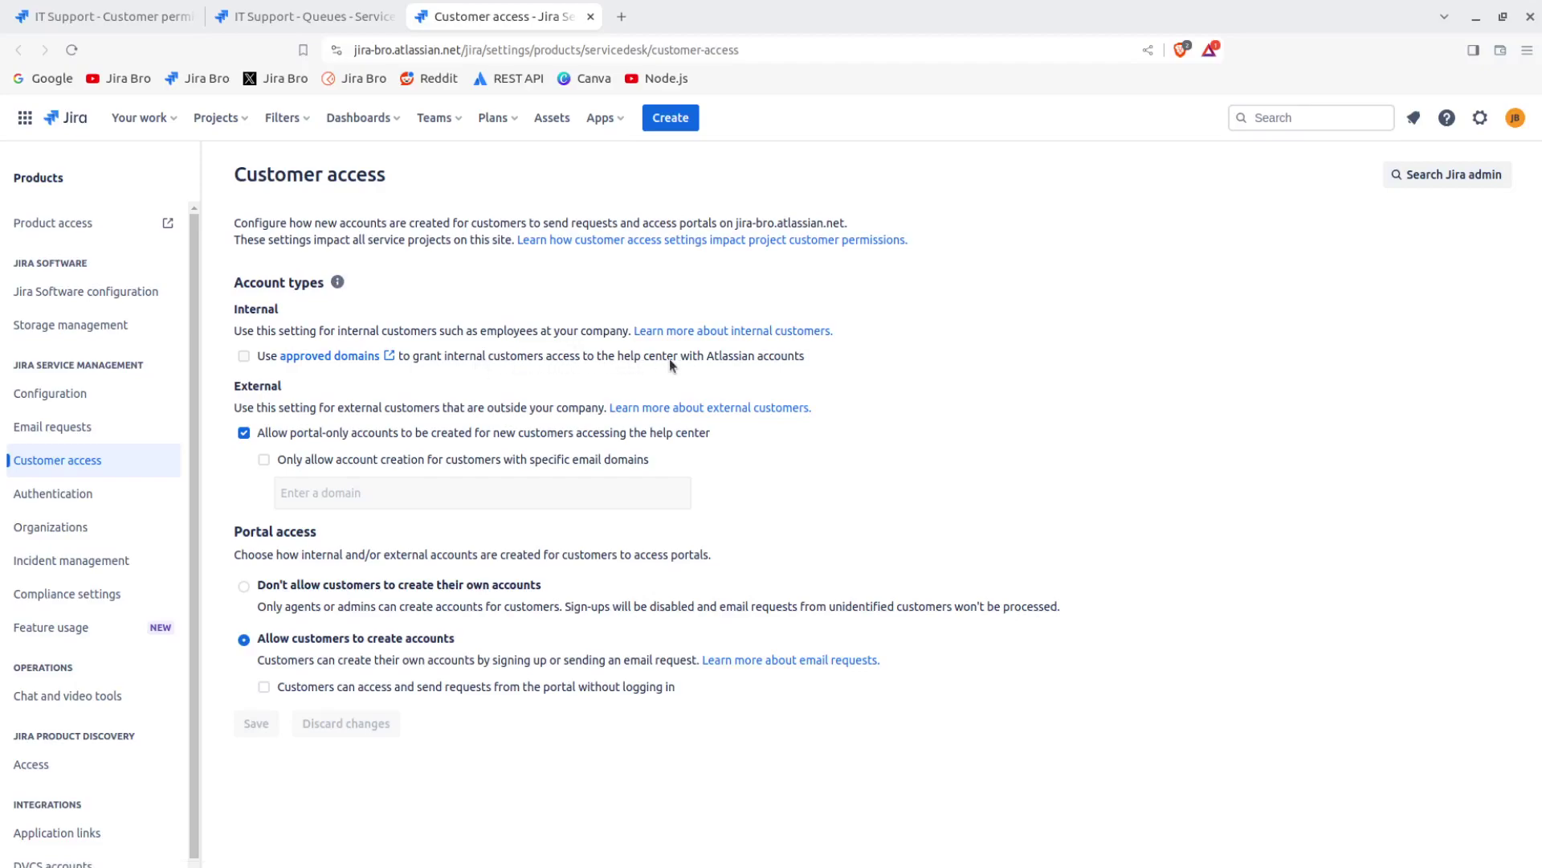
# Step: Review the internal account option on the Customer access page, and open Customer notifications in the IT Support project settings in the first browser tab
pyautogui.moveTo(698, 359); pyautogui.dragTo(837, 366)
pyautogui.click(982, 398)
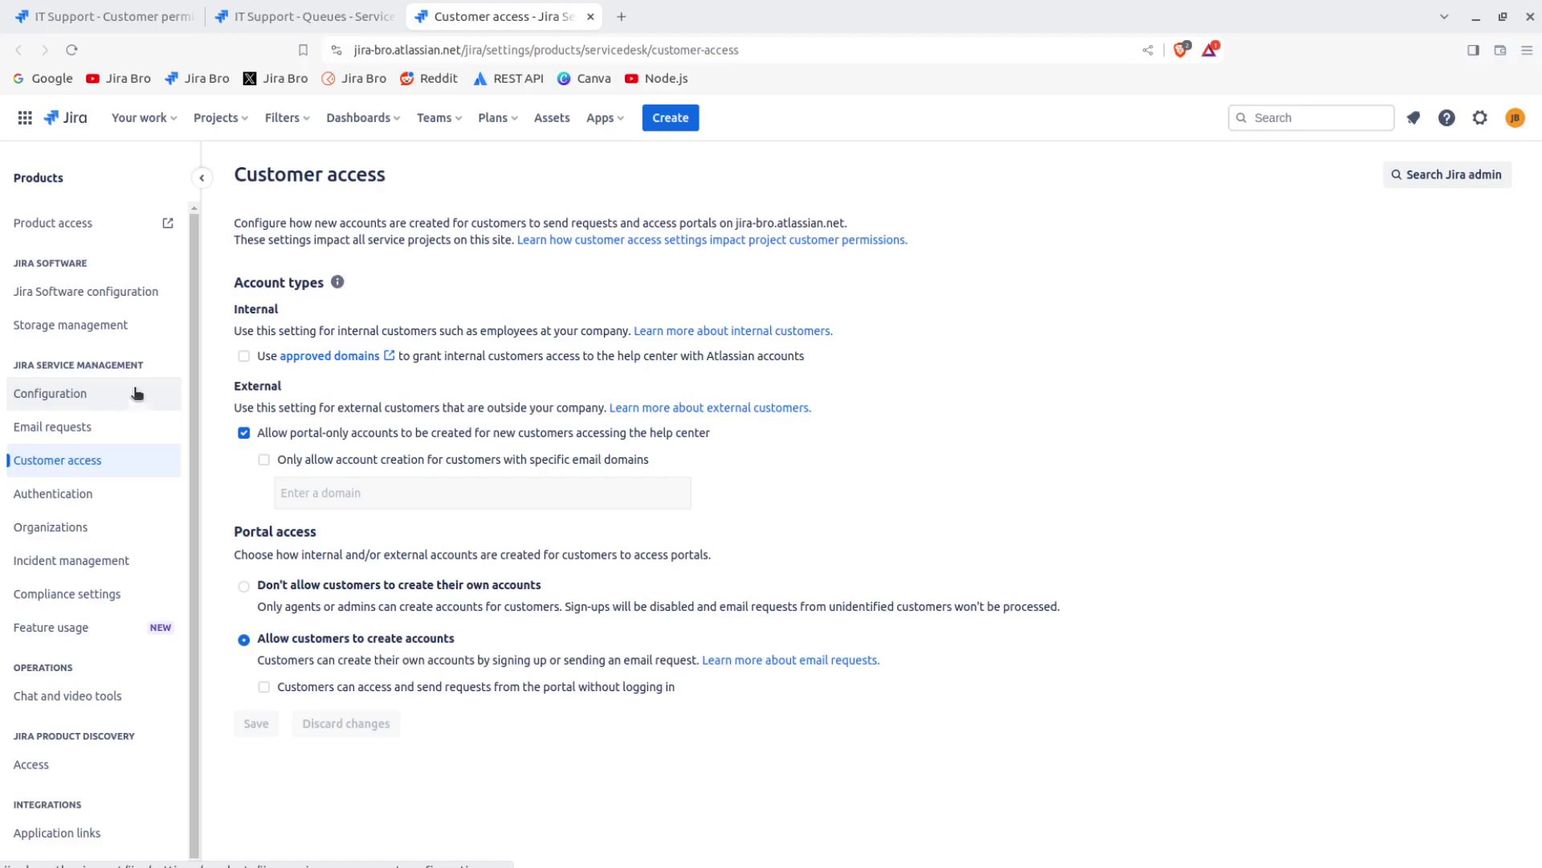
pyautogui.click(128, 16)
pyautogui.scroll(-3, 116, 550)
pyautogui.click(107, 545)
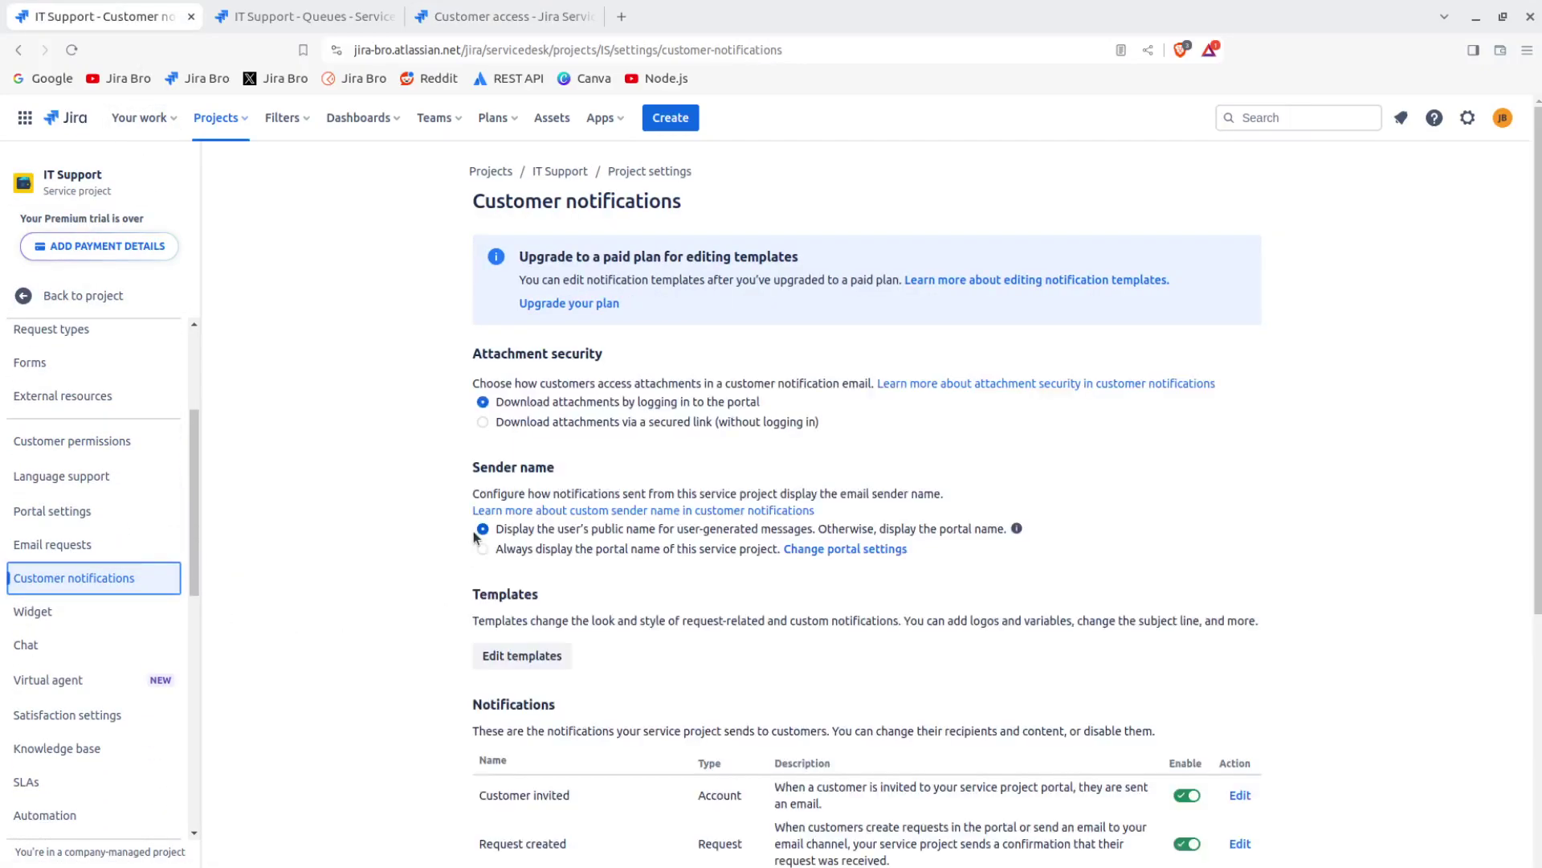
# Step: Look through the Customer notifications page, from attachment security and sender name to the templates and the list of notifications
pyautogui.moveTo(474, 200); pyautogui.dragTo(774, 204)
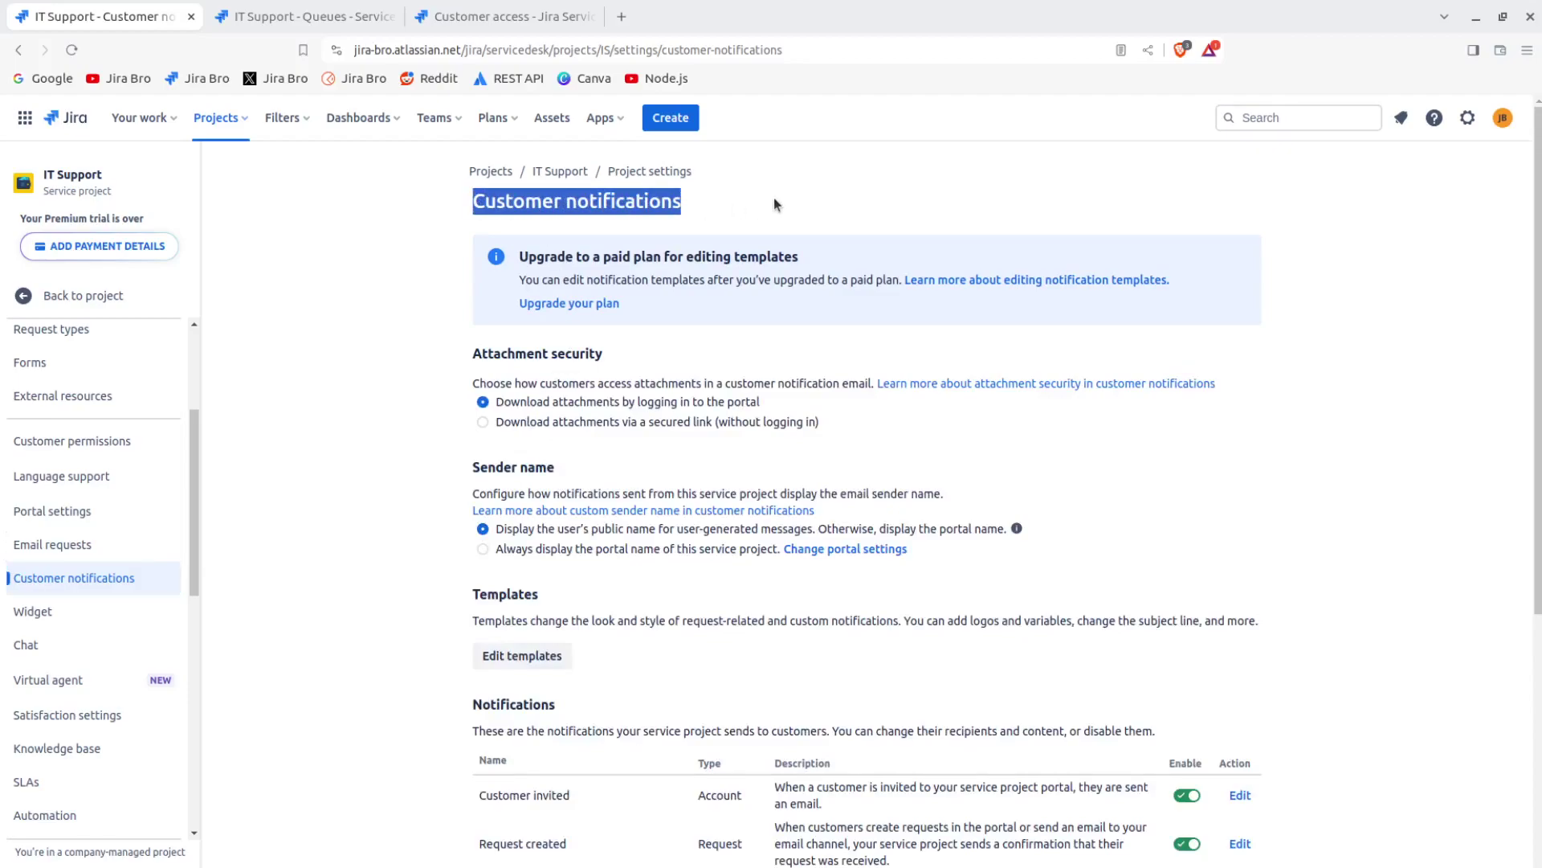
pyautogui.scroll(-2, 765, 345)
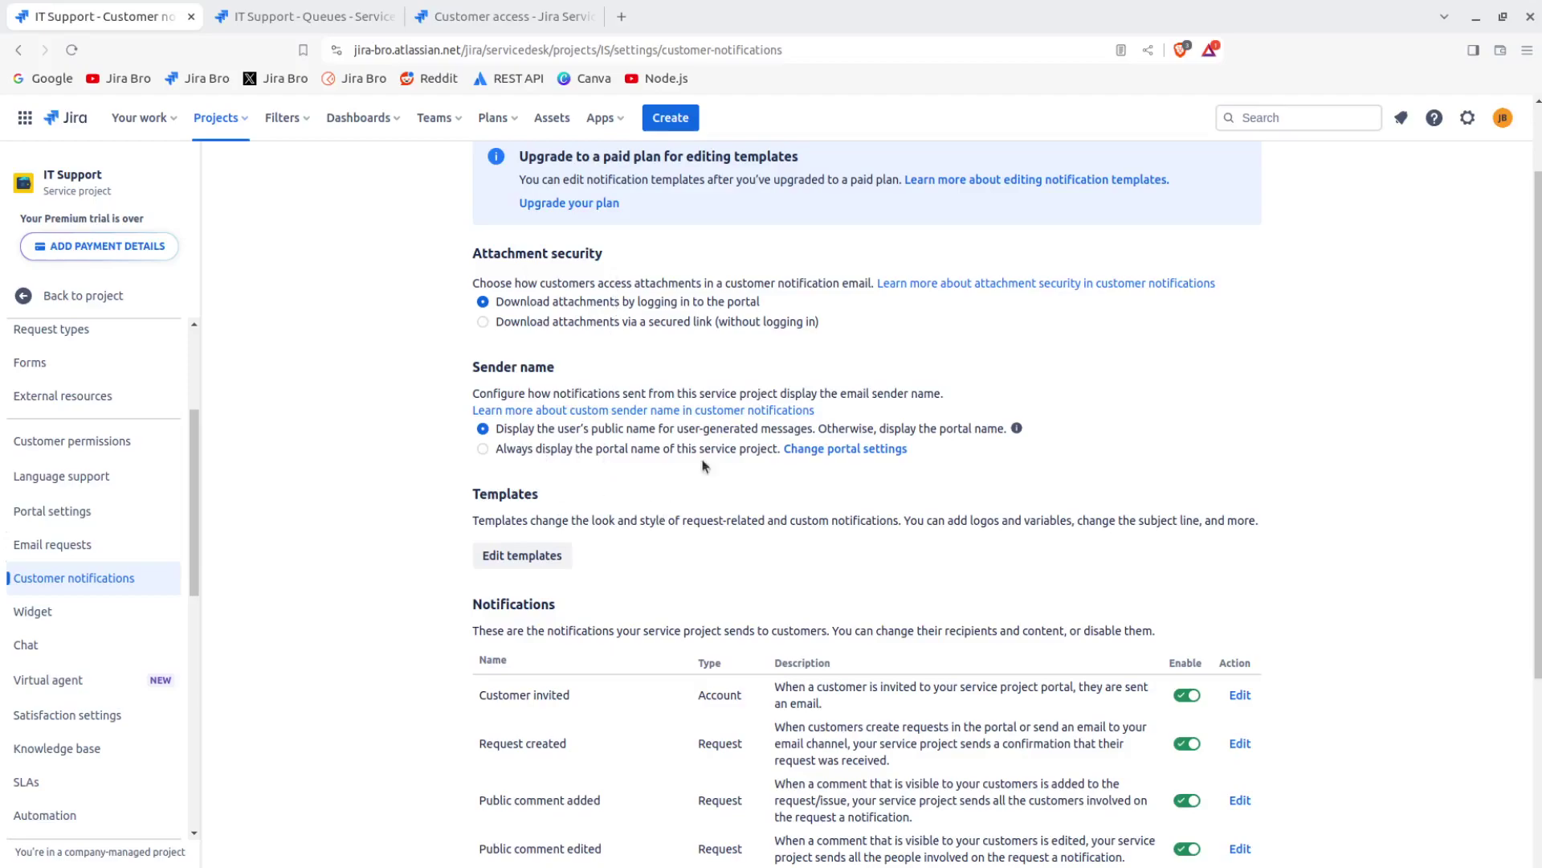
pyautogui.scroll(-3, 898, 518)
pyautogui.scroll(-1, 898, 519)
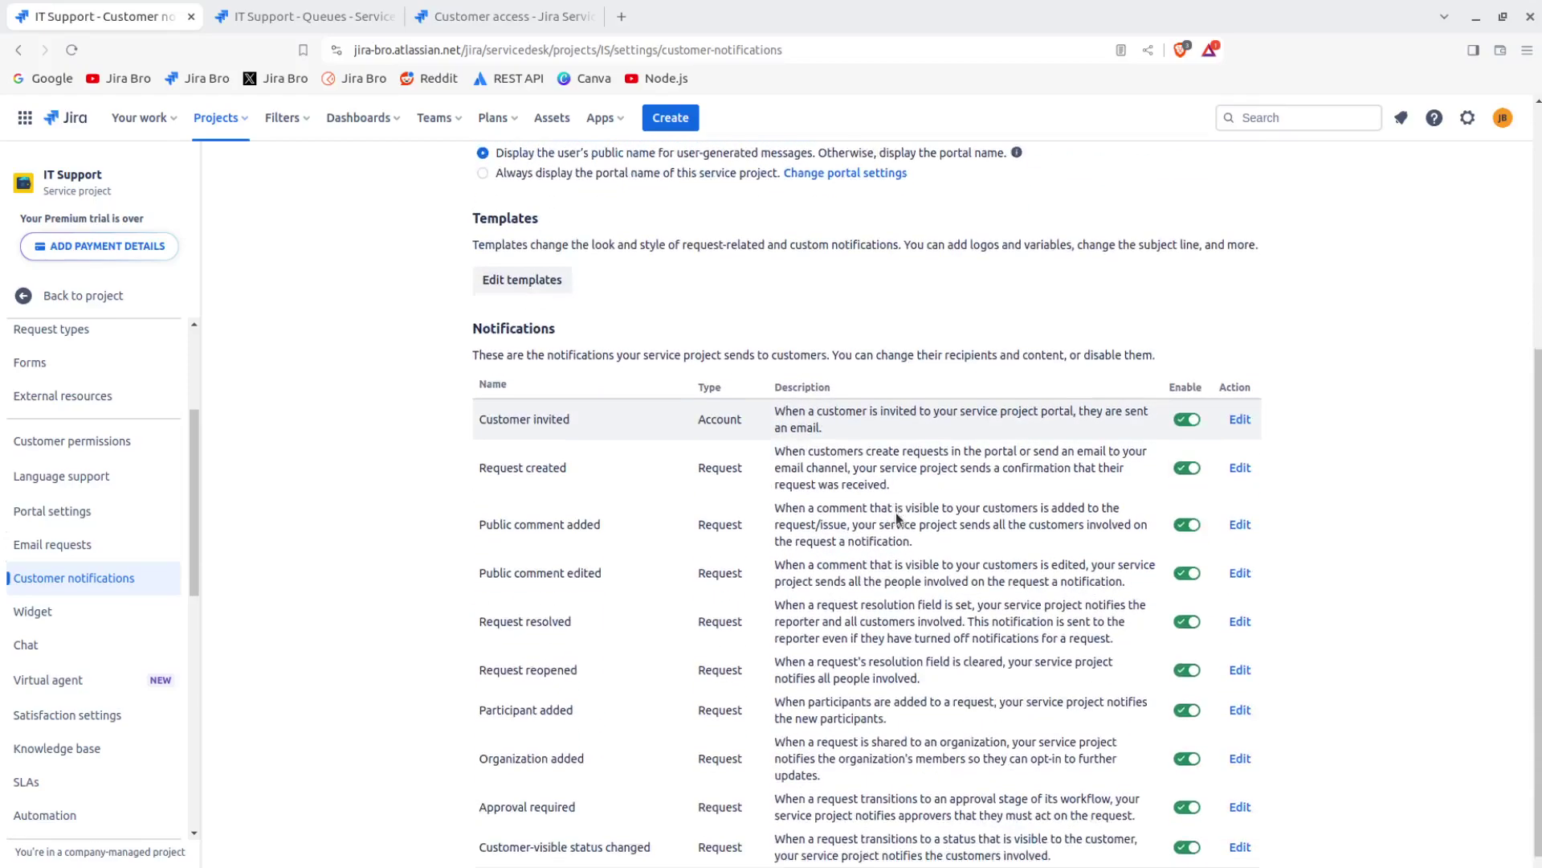
pyautogui.scroll(1, 1035, 466)
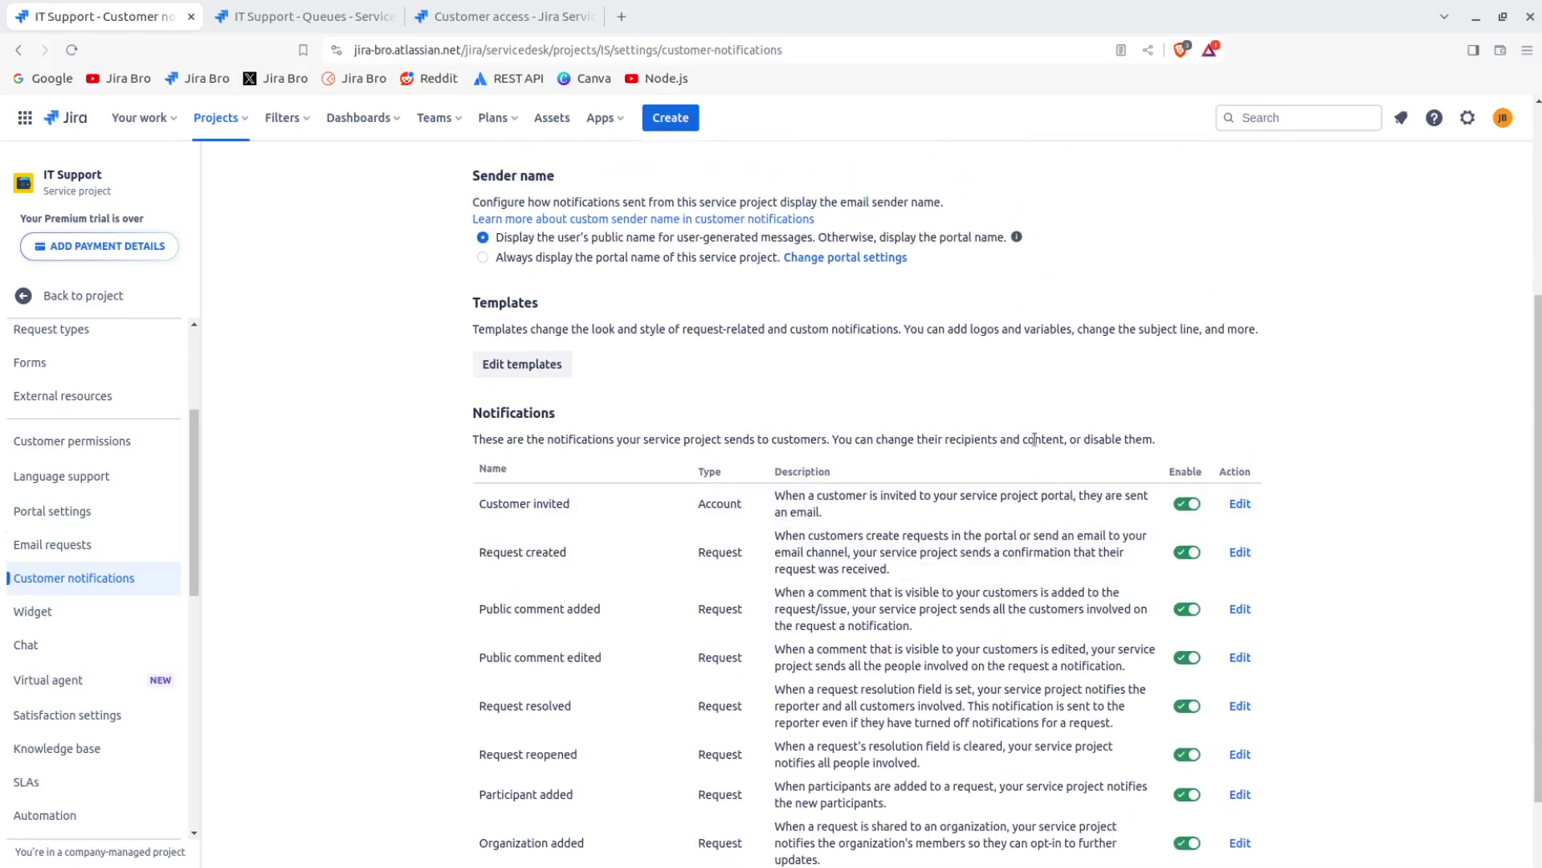
pyautogui.scroll(-1, 1035, 442)
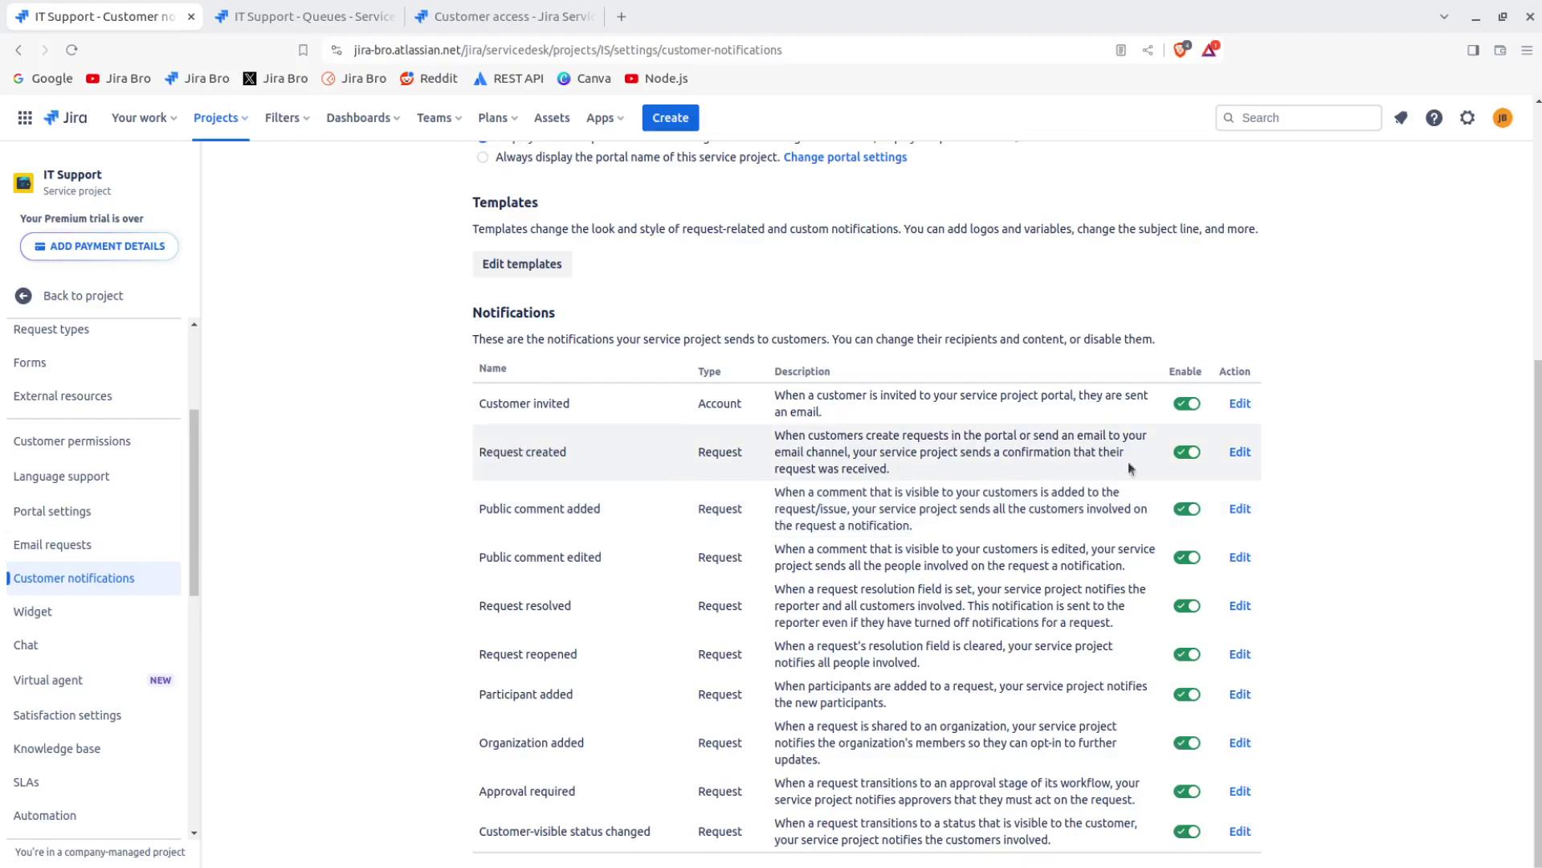
# Step: Disable the Request created customer notification and open it for editing
pyautogui.click(1186, 453)
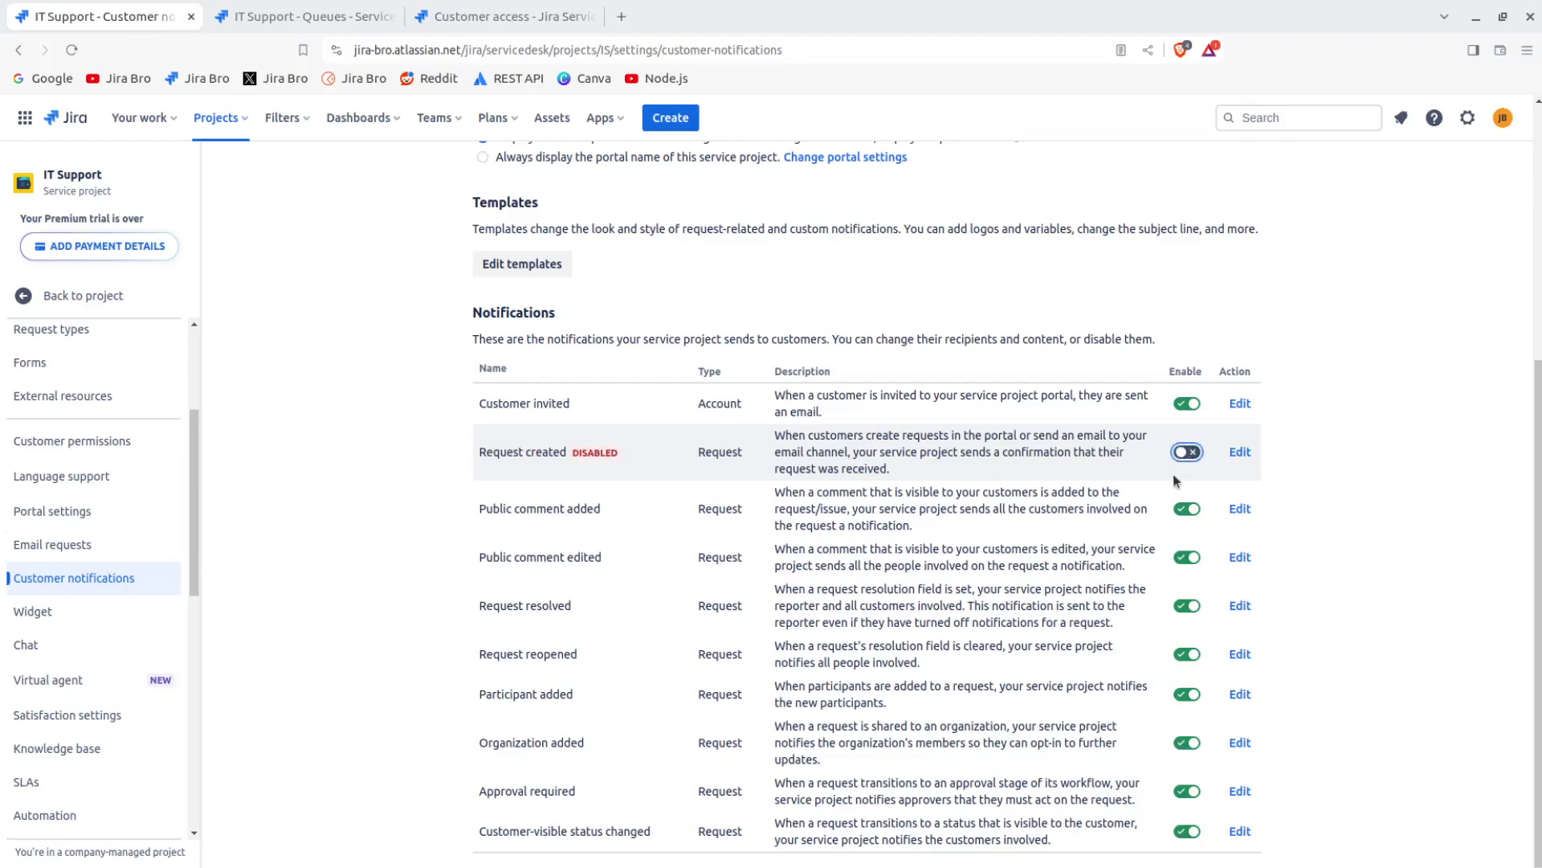
pyautogui.click(1243, 453)
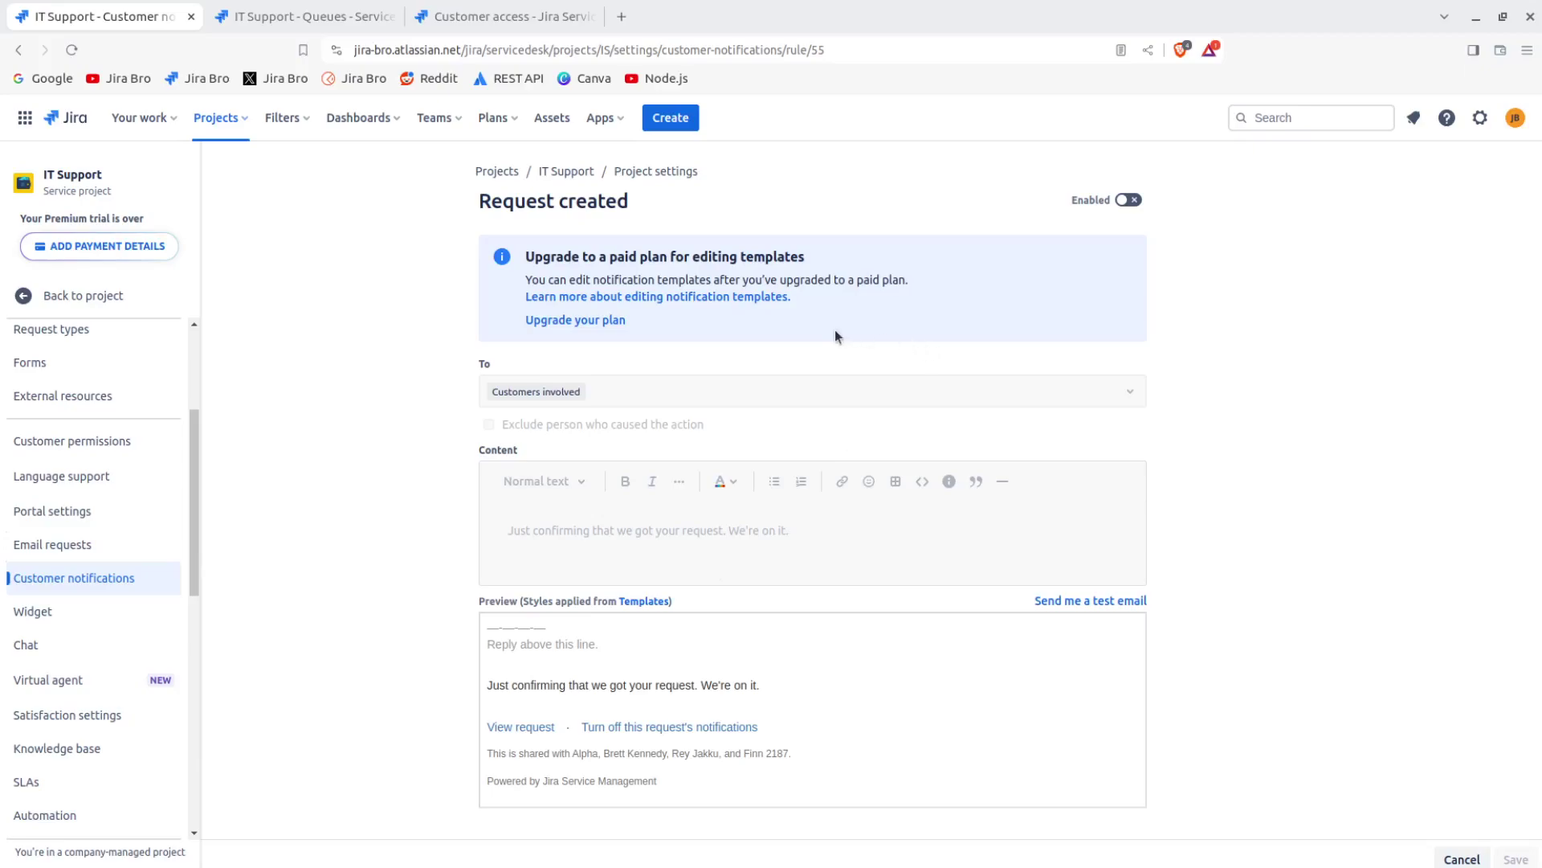
# Step: Read the notice about editing templates on the Request created page and the trial status, and return to the project
pyautogui.moveTo(553, 279); pyautogui.dragTo(944, 277)
pyautogui.click(943, 273)
pyautogui.moveTo(62, 222); pyautogui.dragTo(135, 233)
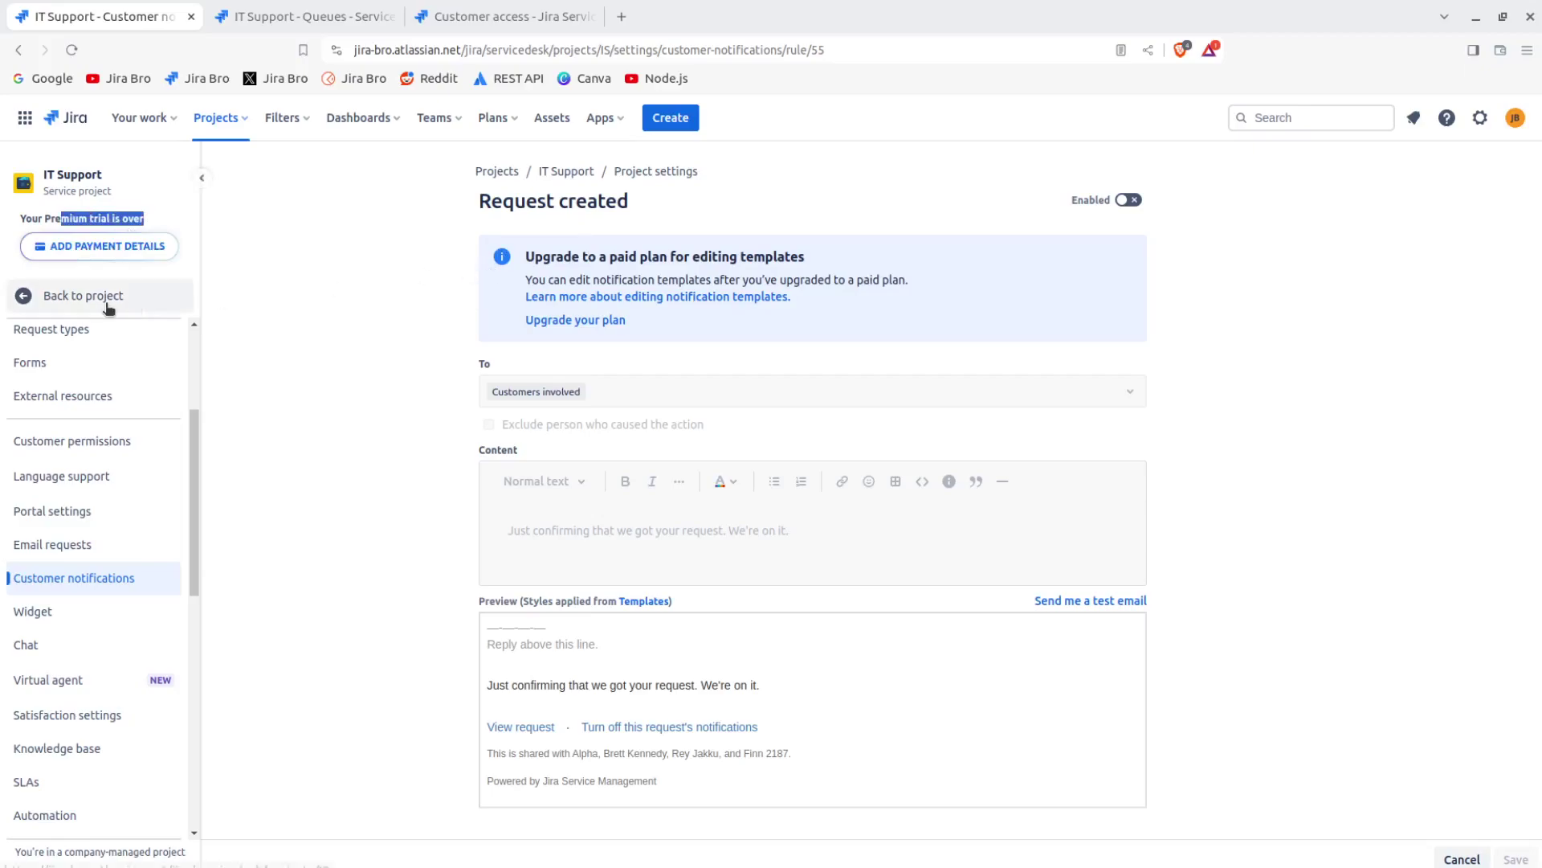
pyautogui.click(80, 296)
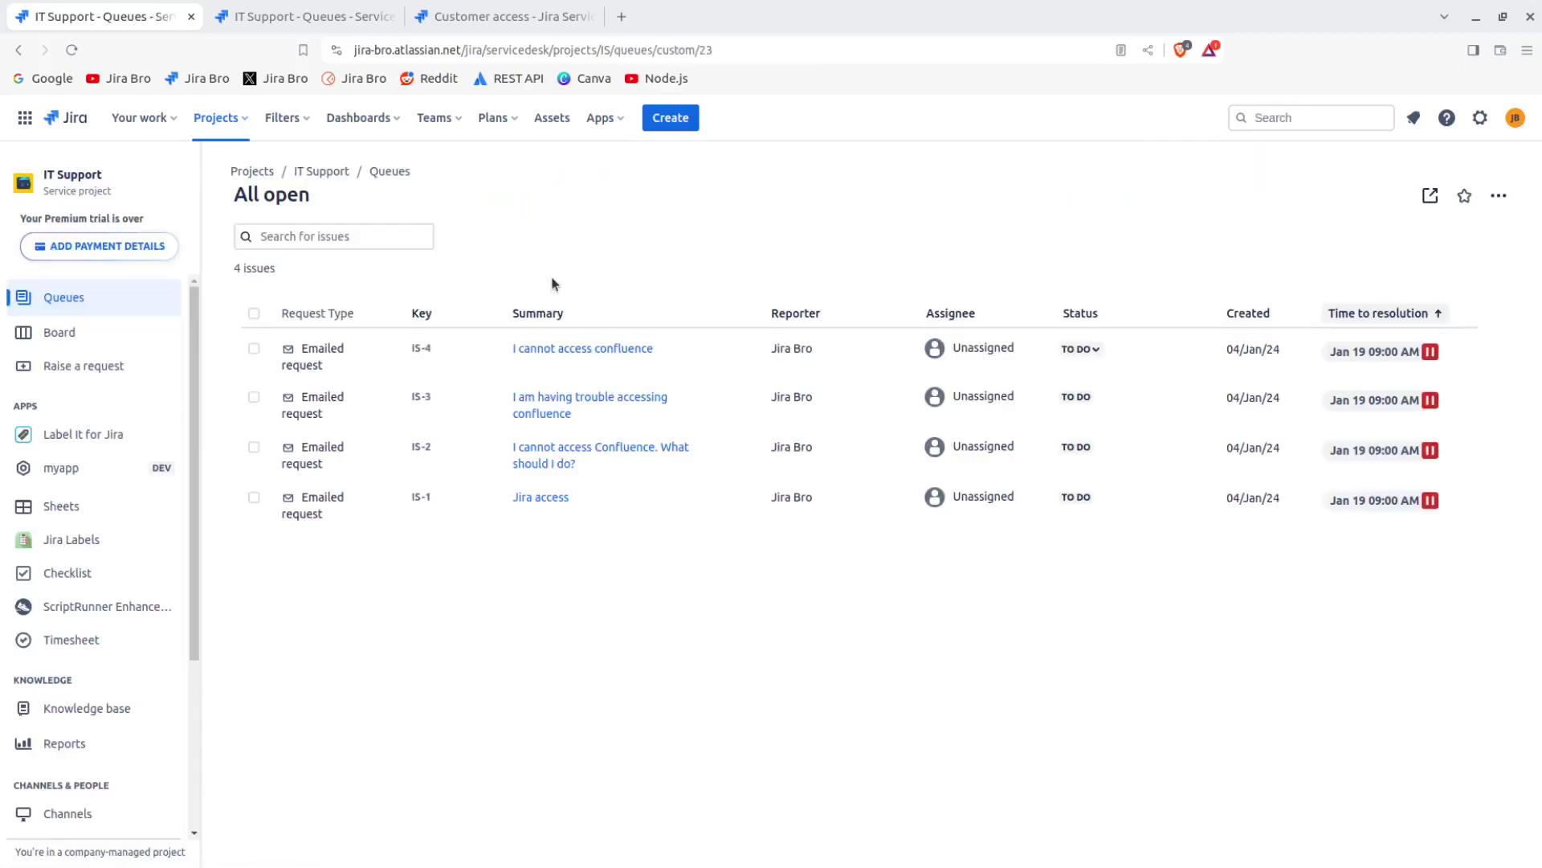